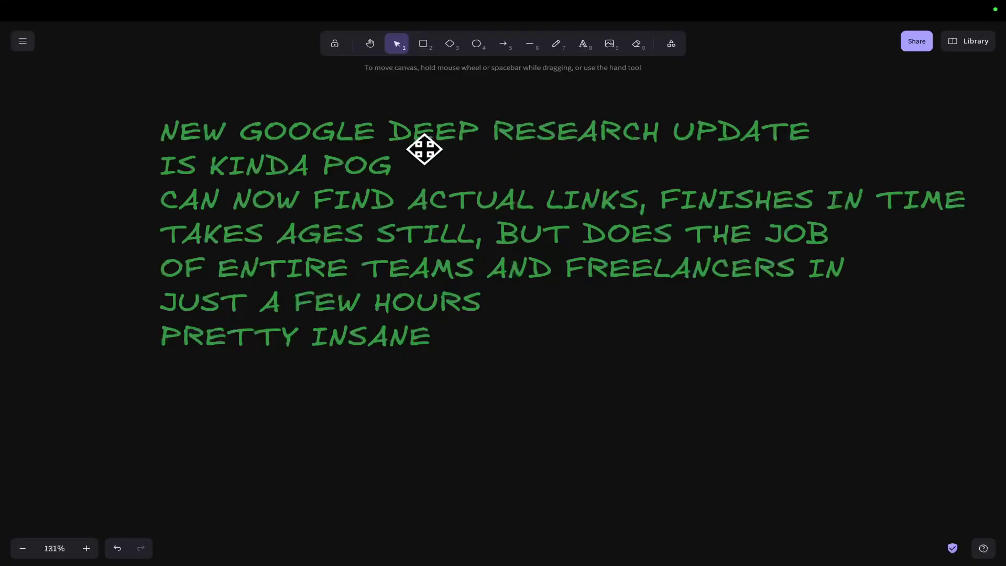
- In green pencil, loop the word LINKS and underline 'BUT DOES THE JOB… AND FREELANCERS'
left_click(557, 44)
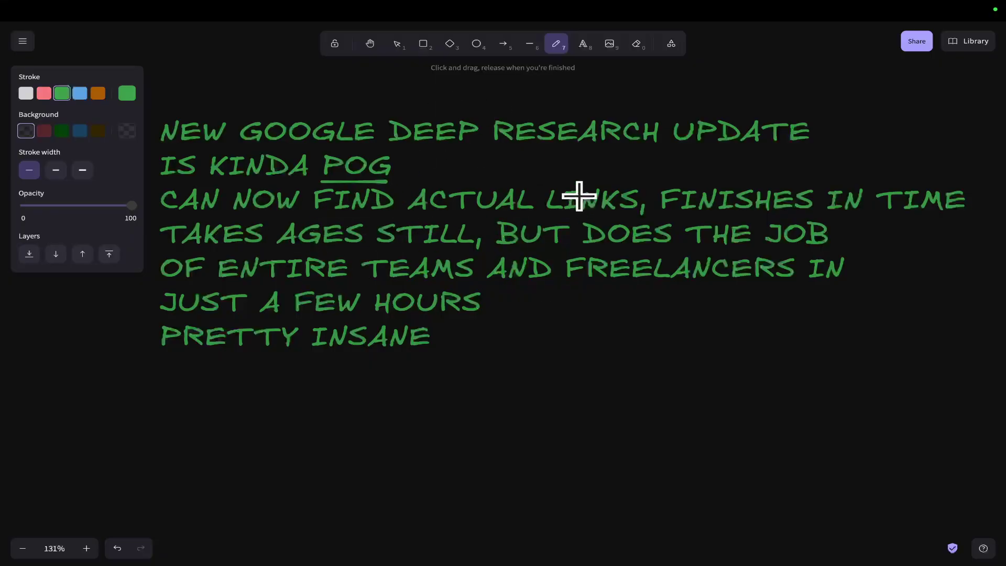
left_click_drag(544, 220, 636, 223)
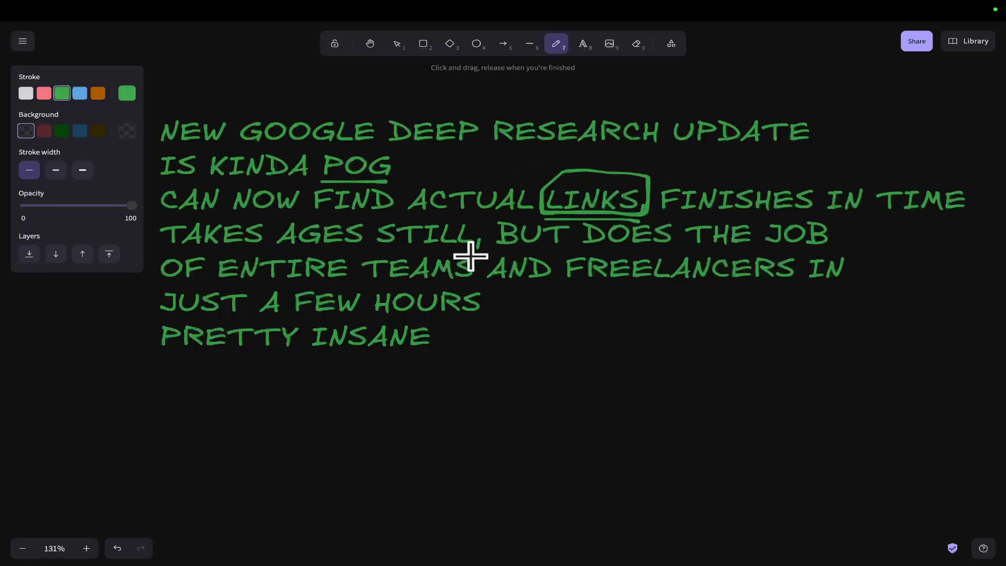
left_click_drag(531, 255, 758, 258)
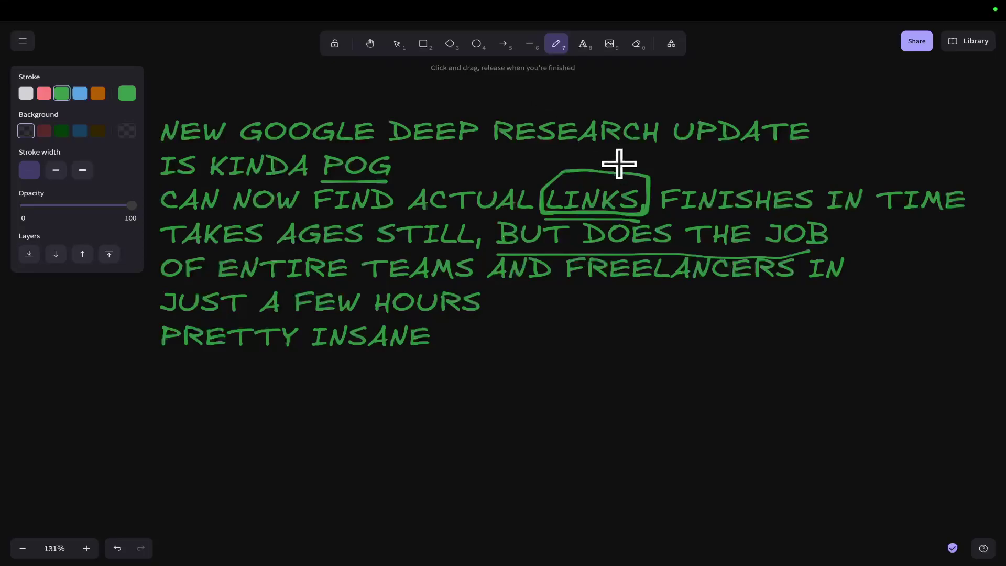
left_click_drag(651, 196, 649, 209)
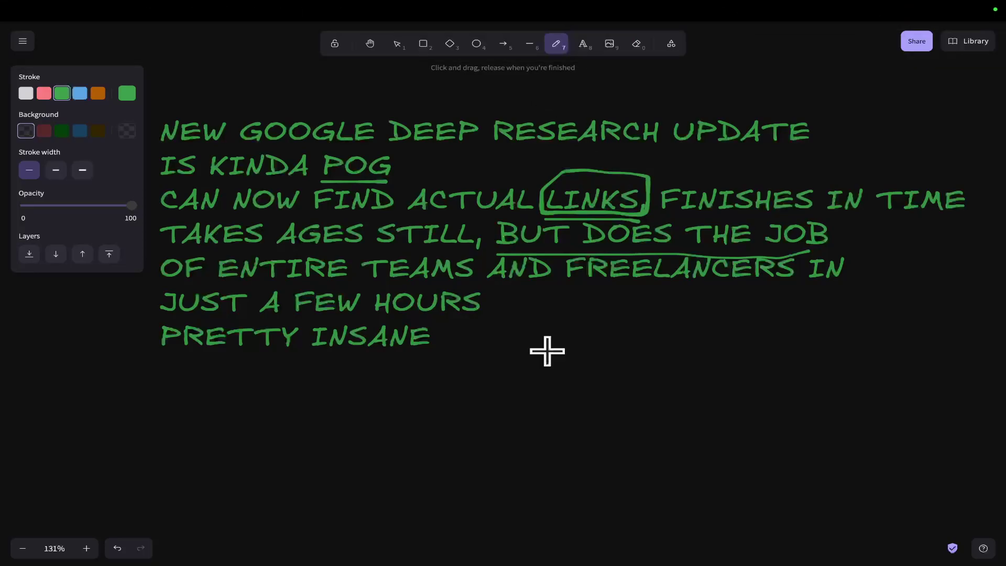
mouse_move(557, 401)
left_mouse_down()
mouse_move(596, 437)
mouse_move(577, 425)
left_mouse_up()
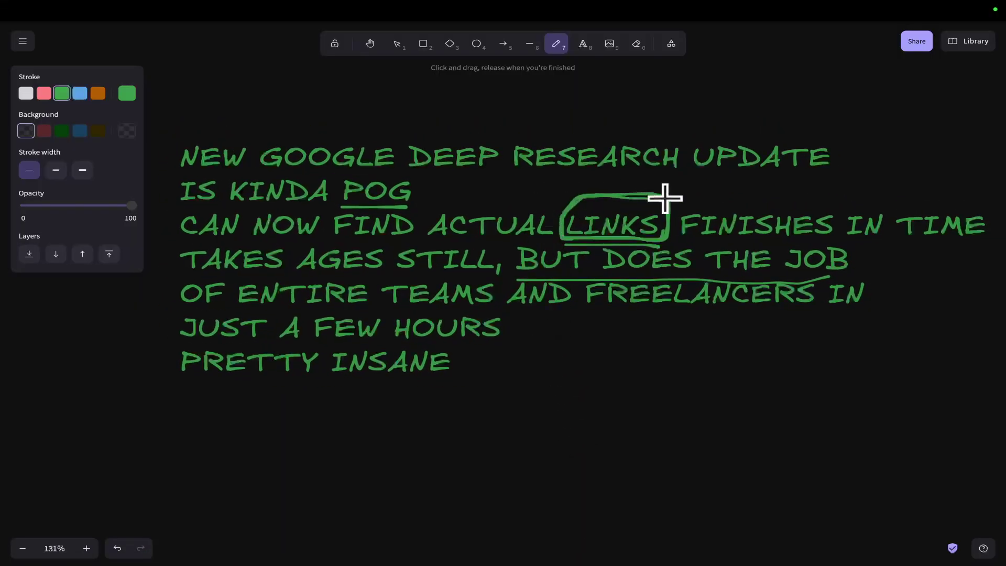
- Scroll through SEO Grove's link-building backlink stats and paid plan cards, then return to the top
left_click(665, 57)
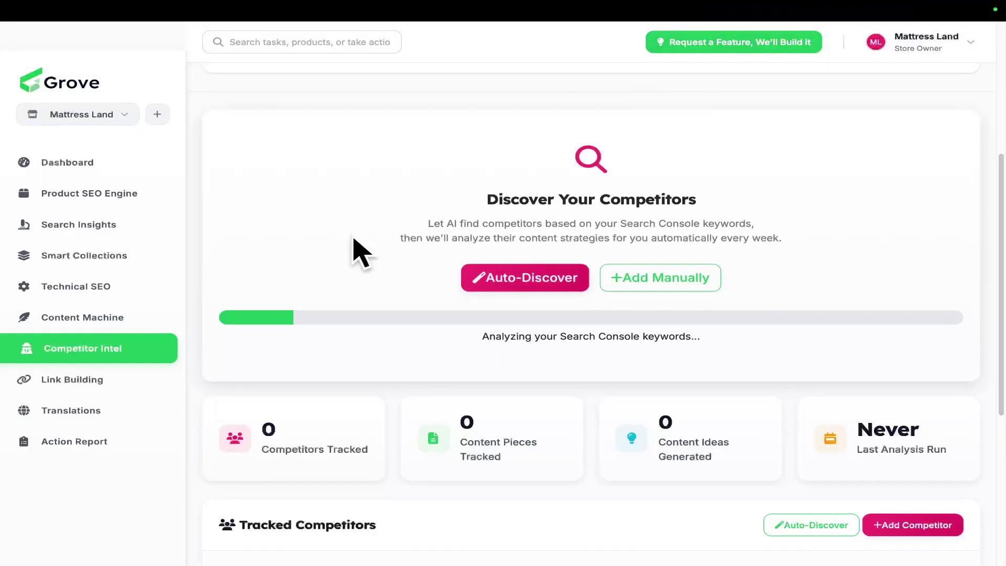
scroll(401, 259, "down", 2)
scroll(398, 259, "down", 3)
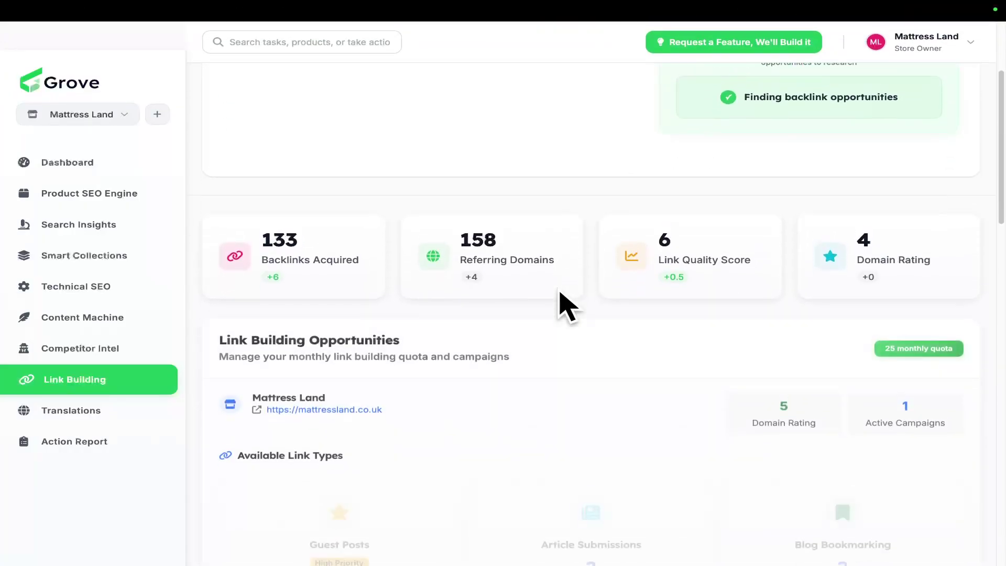
scroll(564, 307, "down", 3)
scroll(564, 306, "down", 5)
scroll(565, 307, "down", 5)
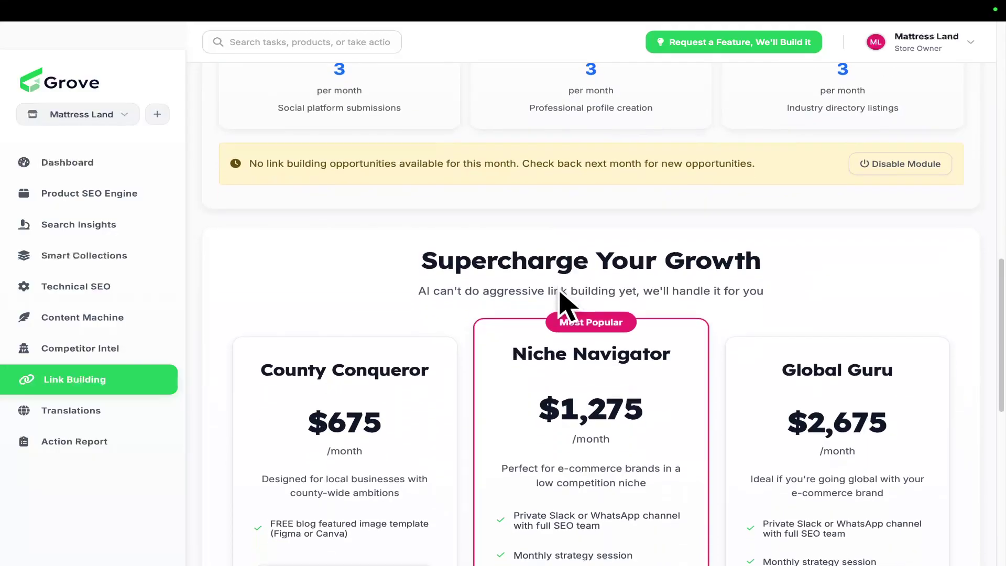
scroll(565, 307, "down", 4)
scroll(564, 307, "down", 1)
scroll(564, 307, "down", 4)
scroll(563, 307, "up", 3)
scroll(565, 305, "up", 15)
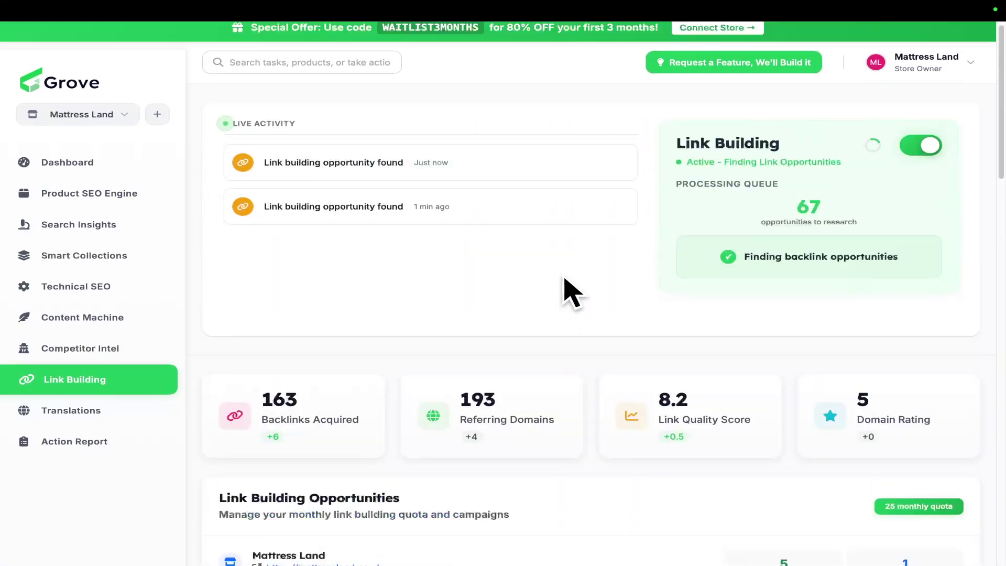
left_click(598, 36)
left_click(725, 112)
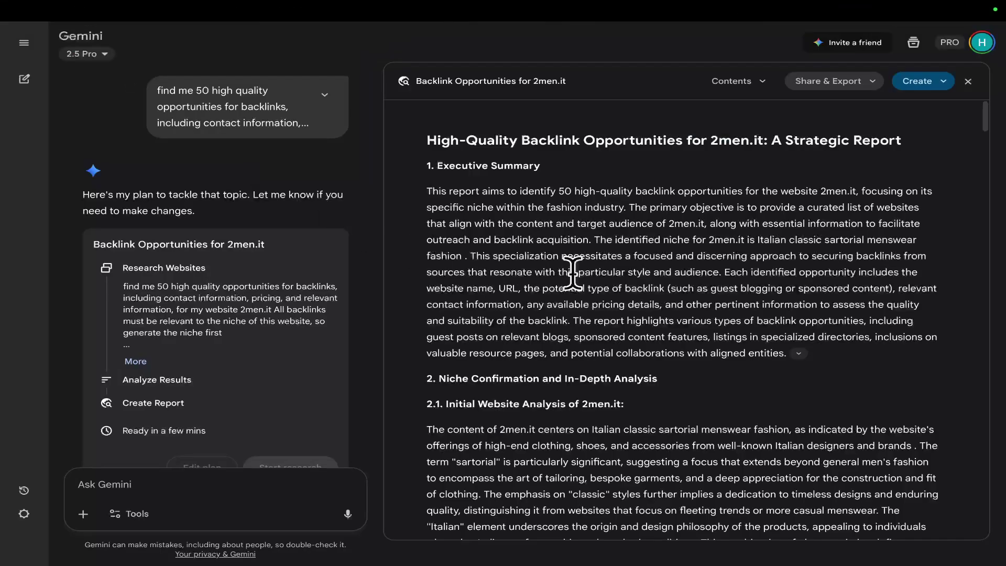
- Expand the full backlink prompt and highlight passages while reading it
mouse_move(236, 106)
left_click_drag(201, 84, 283, 116)
left_click(283, 116)
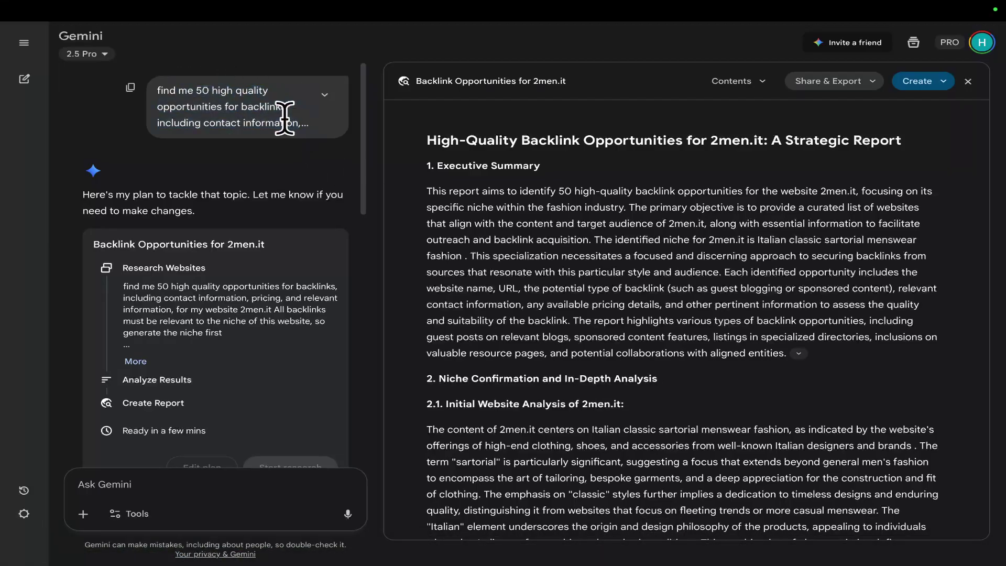
left_click(325, 95)
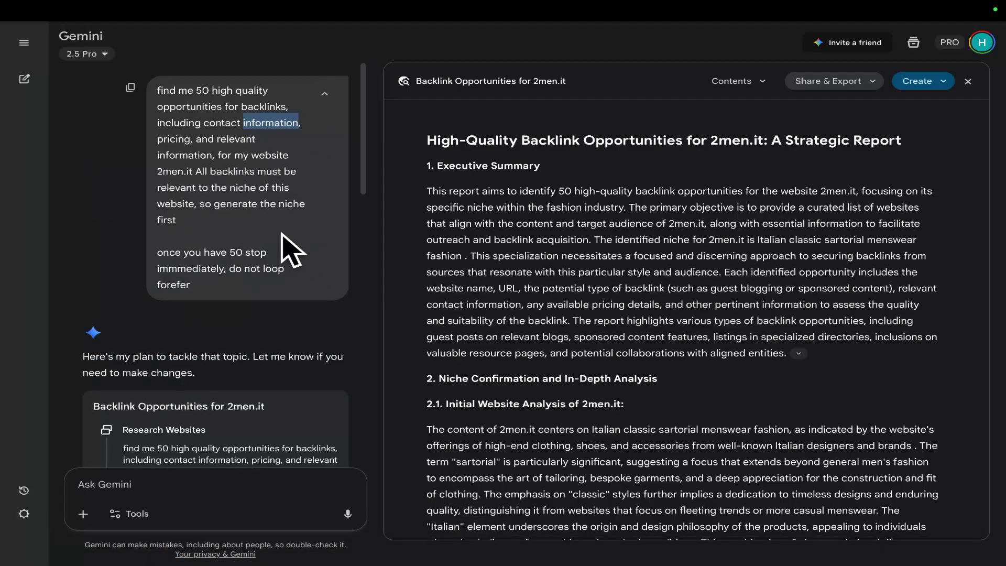
left_click_drag(223, 171, 298, 215)
left_click(316, 213)
mouse_move(168, 247)
left_mouse_down()
mouse_move(240, 275)
mouse_move(254, 263)
left_mouse_up()
left_click(254, 262)
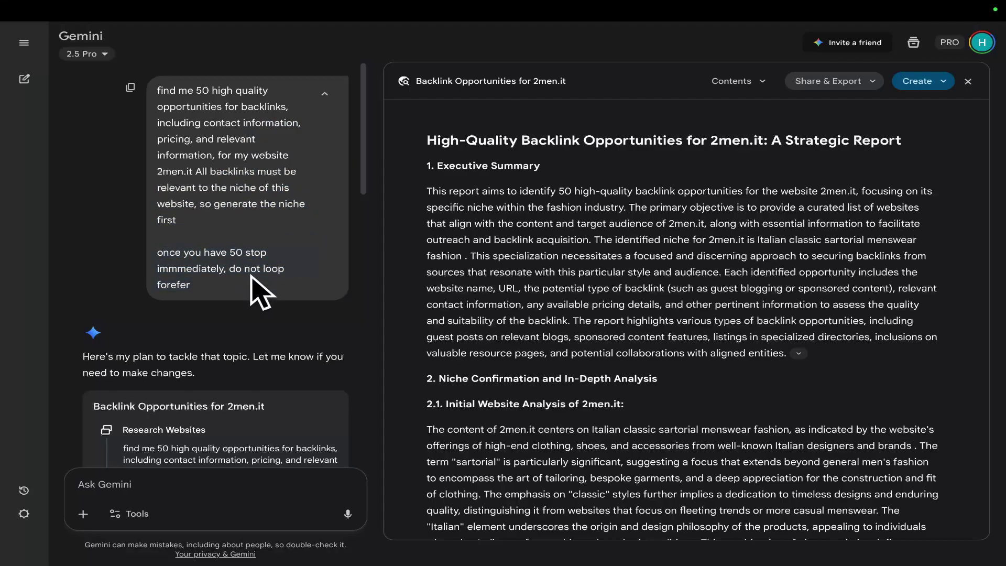
- Expand the research plan with More and review its listed steps
scroll(258, 288, "down", 2)
scroll(243, 271, "down", 1)
scroll(244, 271, "down", 1)
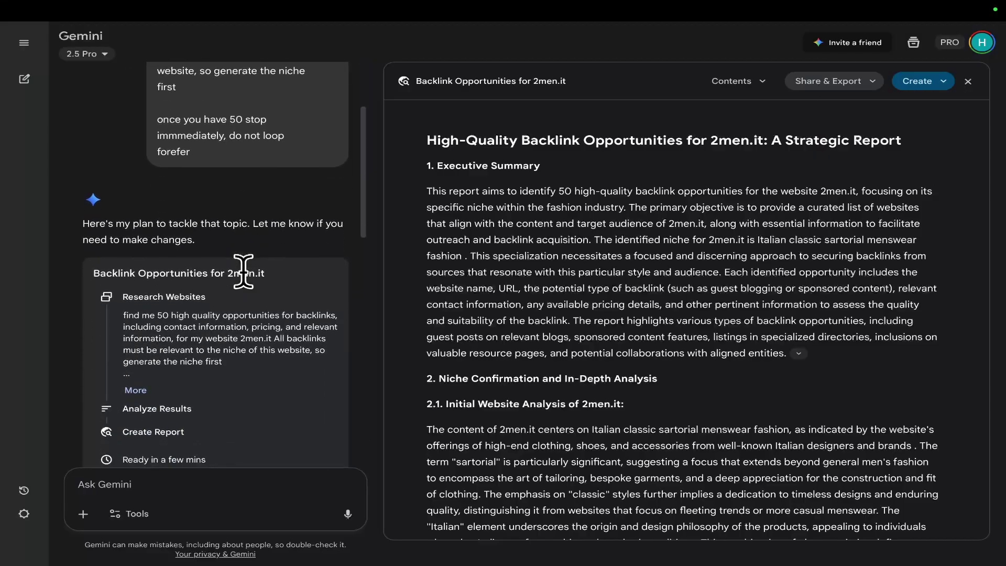
triple_click(214, 229)
scroll(241, 263, "down", 2)
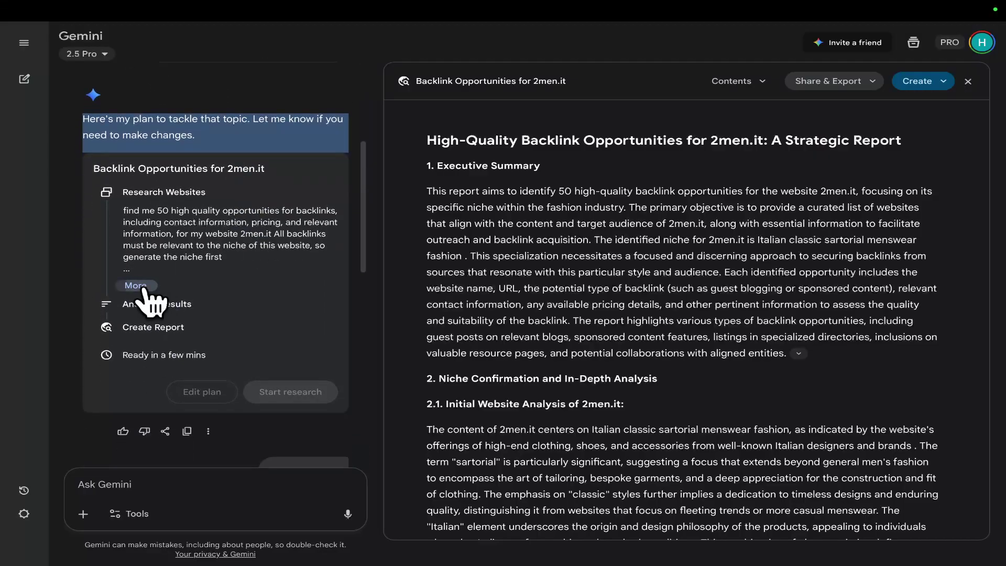
left_click(137, 286)
scroll(198, 288, "down", 1)
scroll(197, 289, "down", 1)
scroll(195, 291, "down", 1)
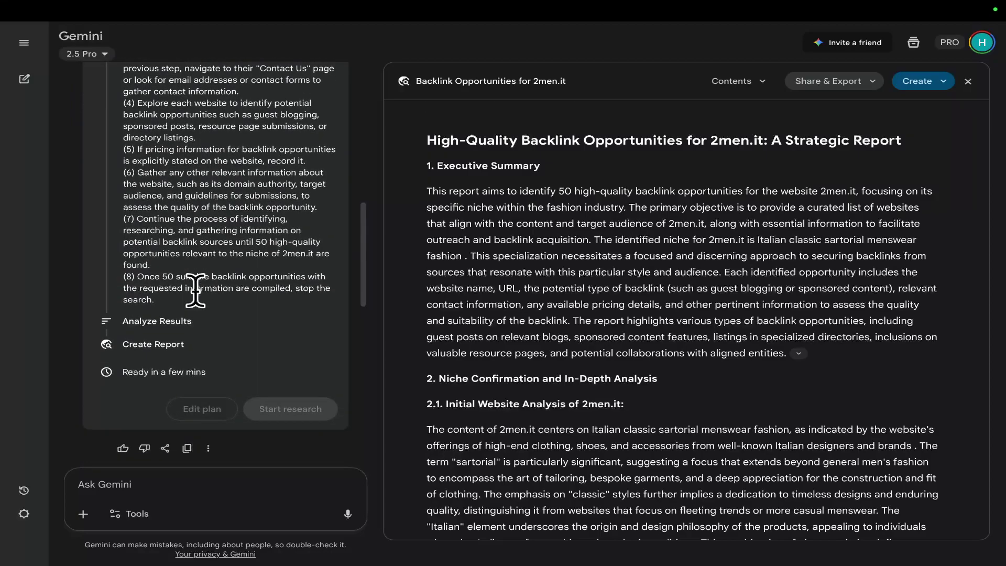
scroll(173, 252, "up", 2)
scroll(209, 173, "up", 1)
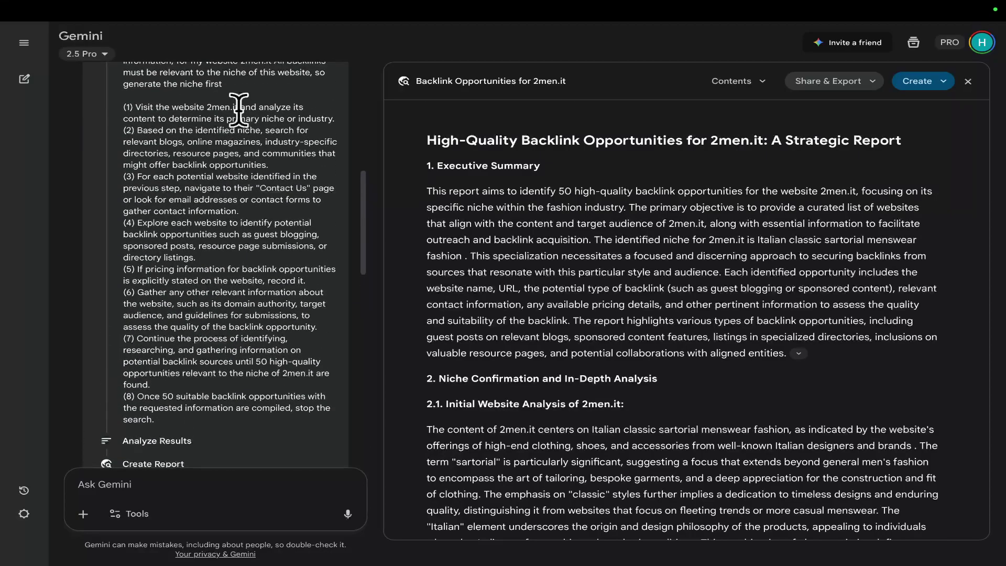
triple_click(239, 110)
- Scroll past the 'pls' follow-up message down to the completed 2men.it report card
scroll(239, 110, "down", 2)
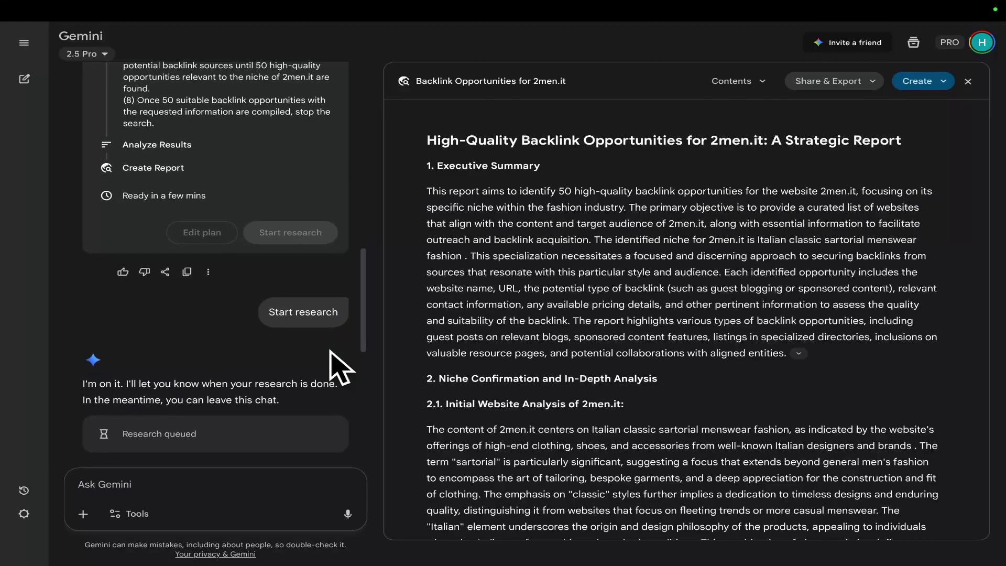
scroll(207, 404, "down", 2)
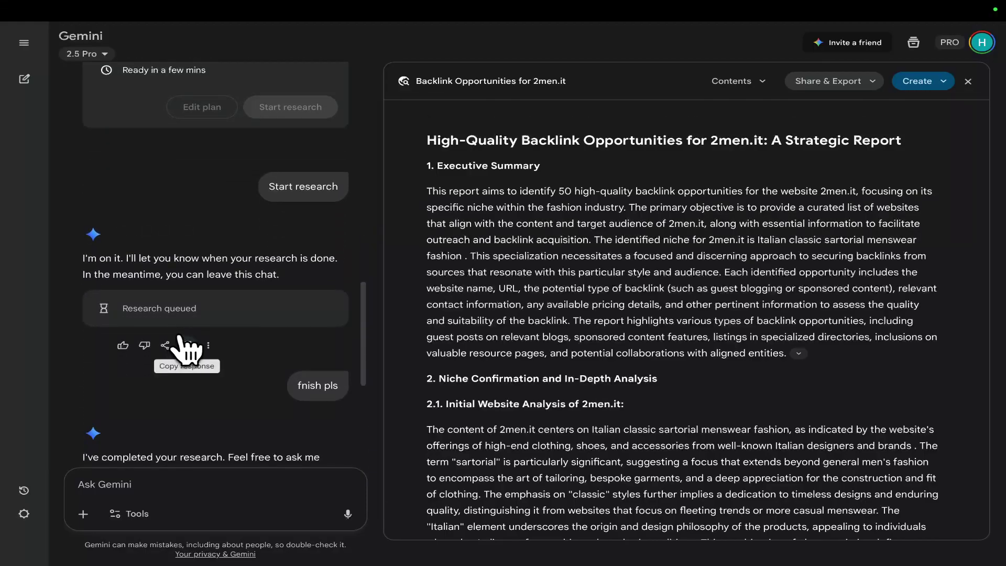
mouse_move(318, 386)
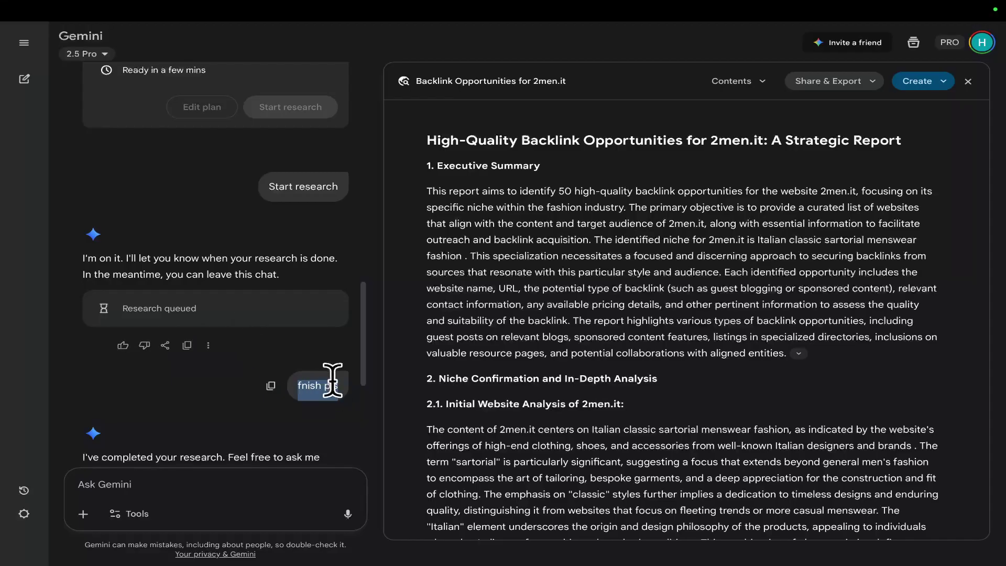
double_click(332, 386)
left_click(209, 346)
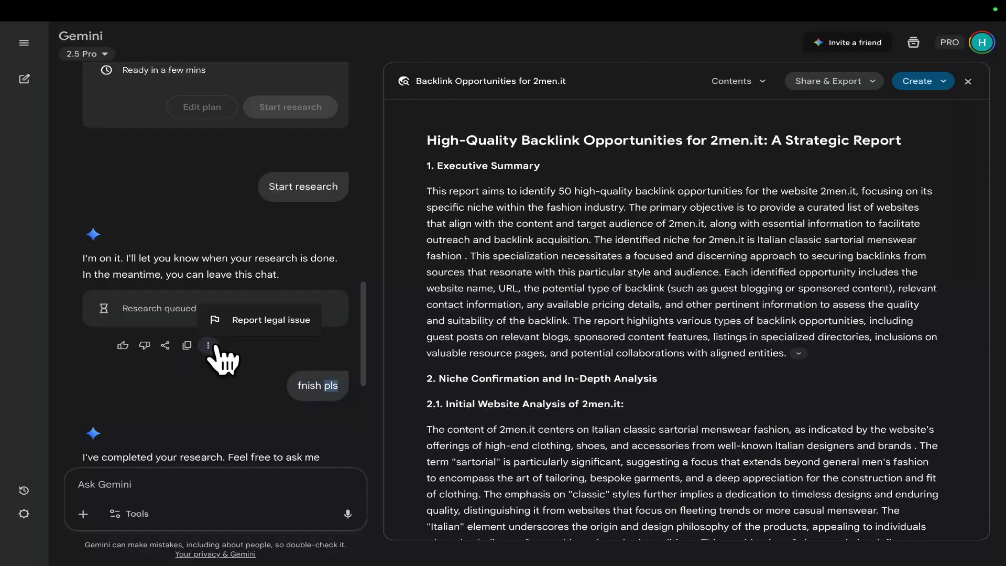
left_click(264, 356)
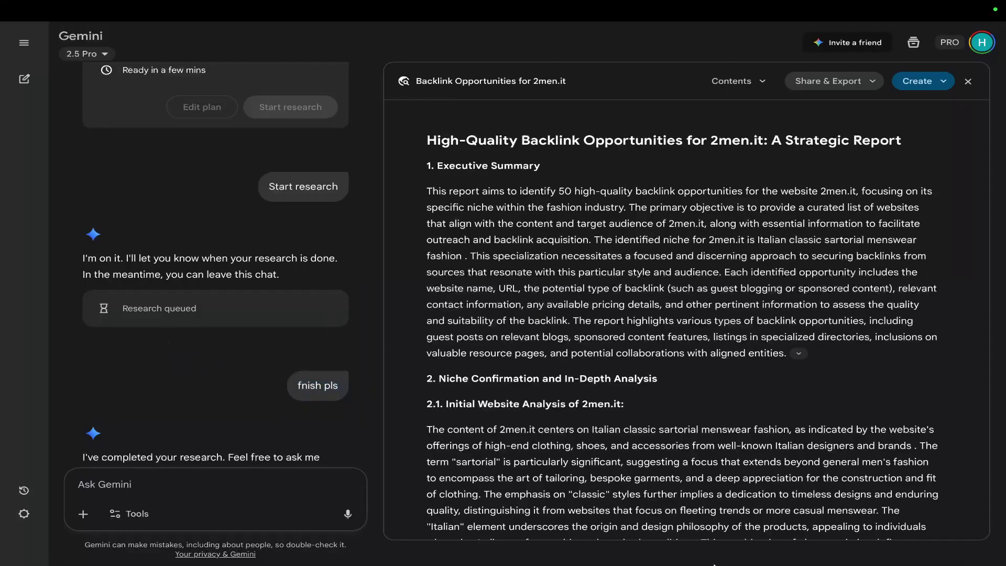
scroll(269, 398, "down", 3)
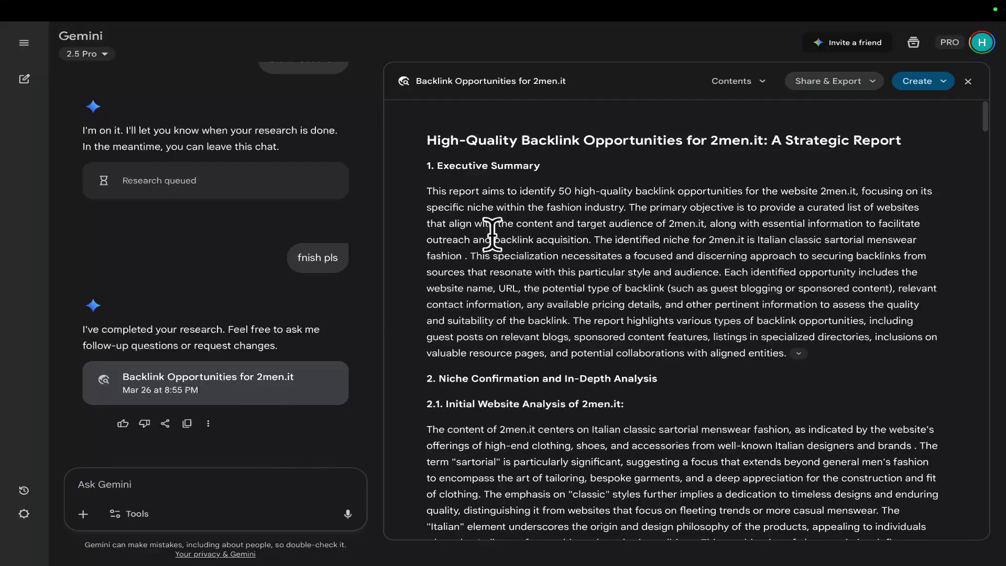
- Copy the whole report via Share & Export > Copy contents
left_click(865, 84)
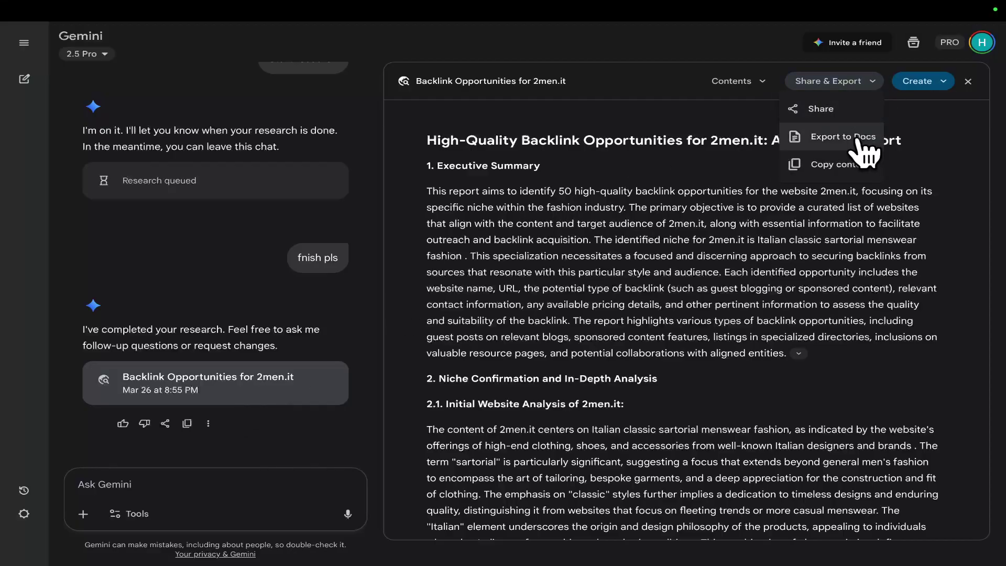
left_click(870, 173)
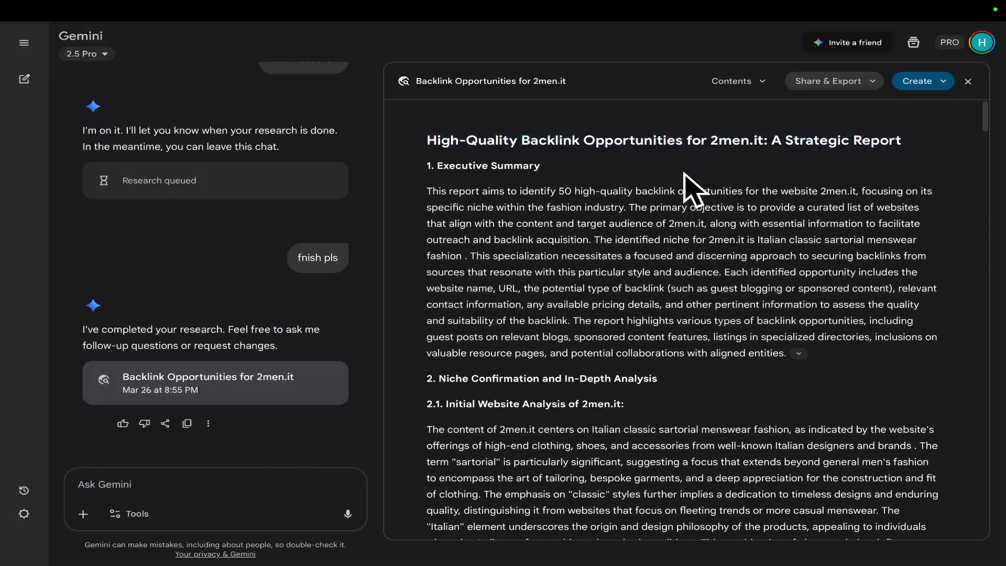
scroll(687, 178, "down", 1)
- Reveal the 2men.it source card under the executive summary and scroll into section 2
left_click(800, 336)
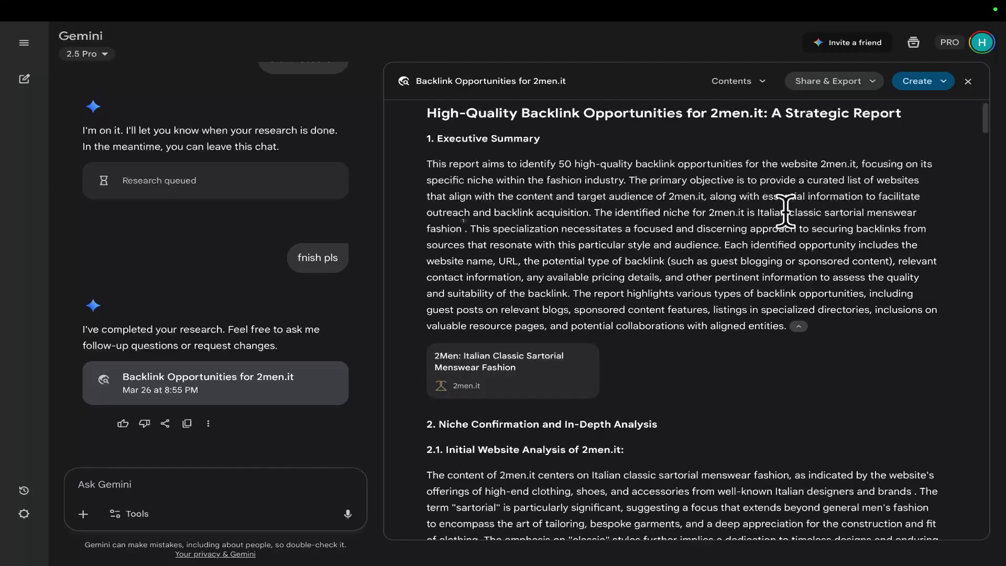
scroll(791, 233, "down", 2)
scroll(793, 234, "down", 3)
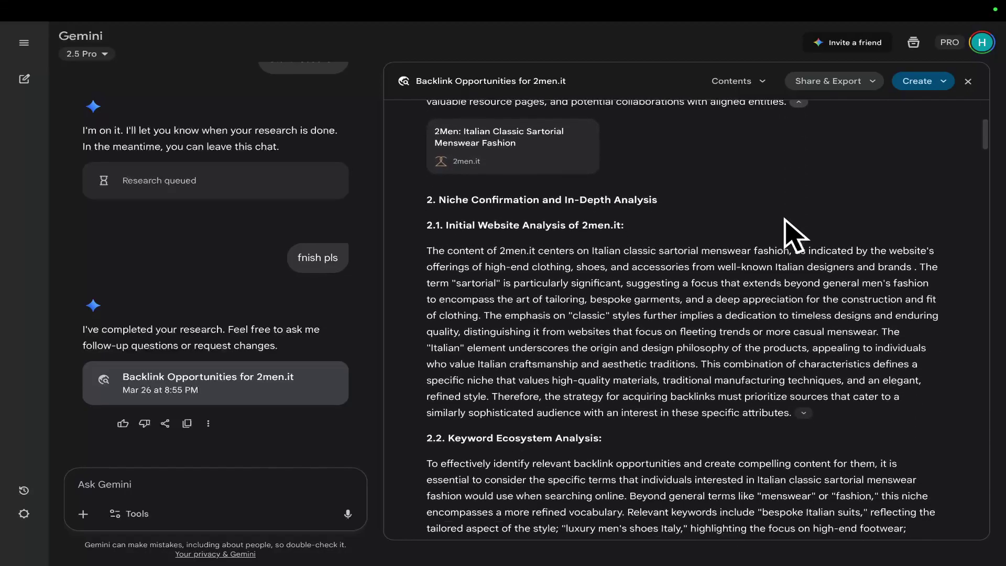
scroll(690, 249, "up", 1)
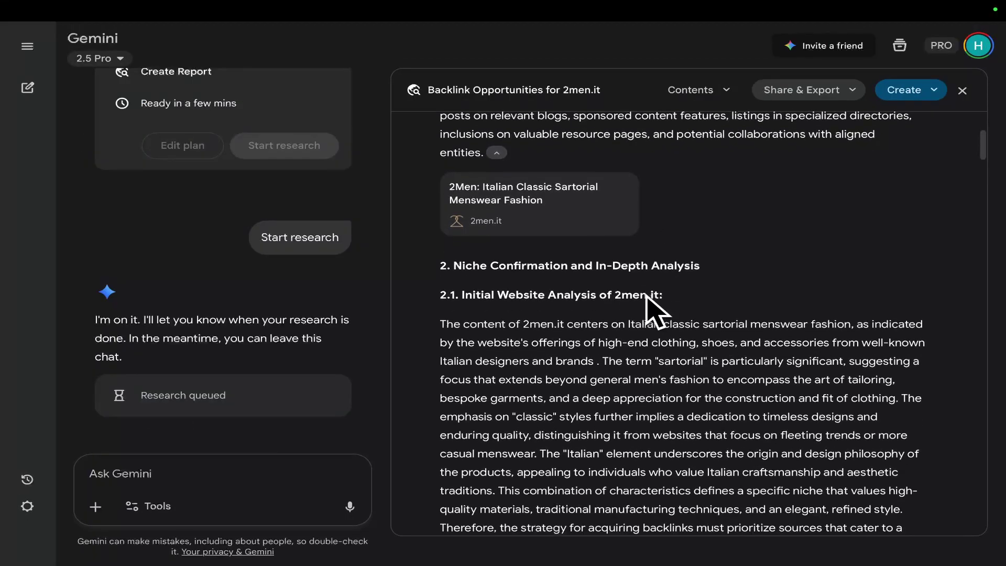
- Read the 2.1 website analysis of 2men.it, highlighting paragraphs and words along the way
scroll(595, 302, "down", 1)
triple_click(627, 309)
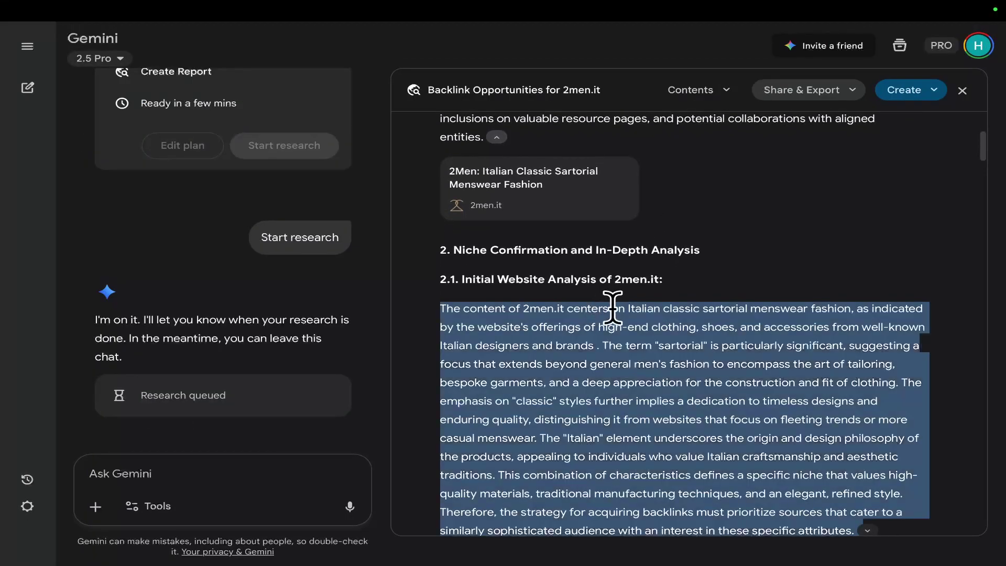
scroll(627, 309, "down", 1)
triple_click(686, 272)
left_click(708, 272)
scroll(707, 273, "down", 1)
scroll(707, 272, "down", 1)
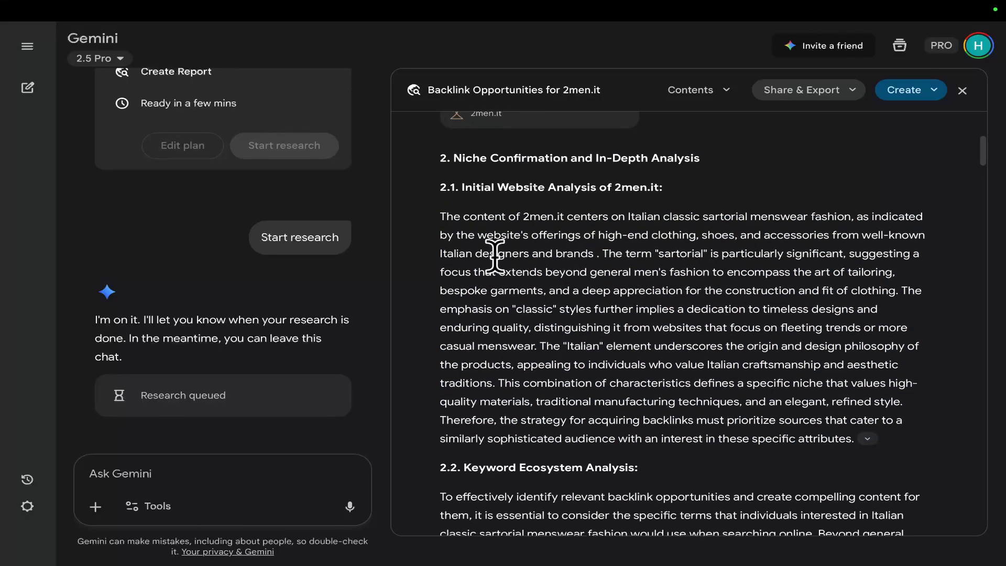
left_click(513, 254)
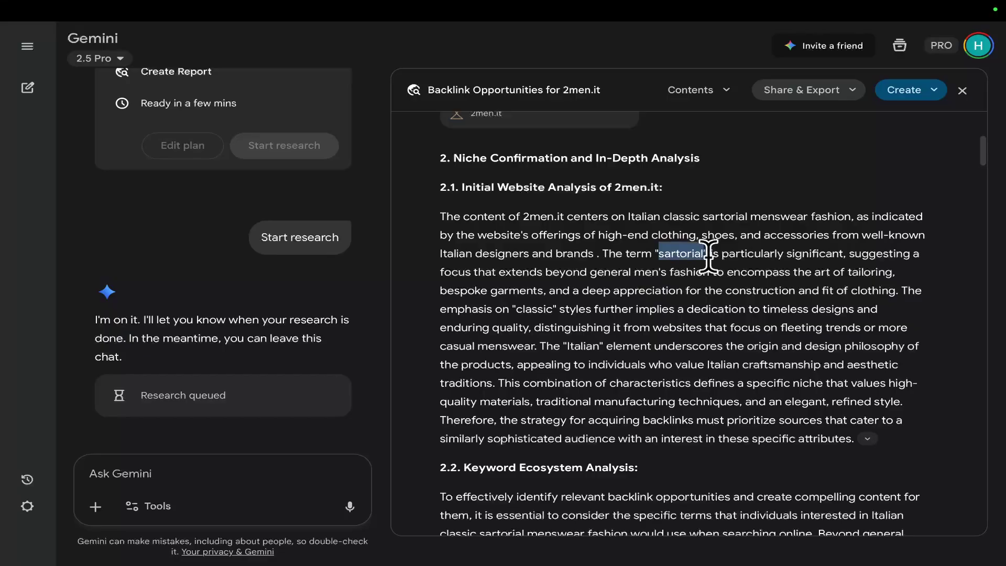
scroll(773, 231, "down", 1)
double_click(772, 231)
scroll(679, 237, "down", 1)
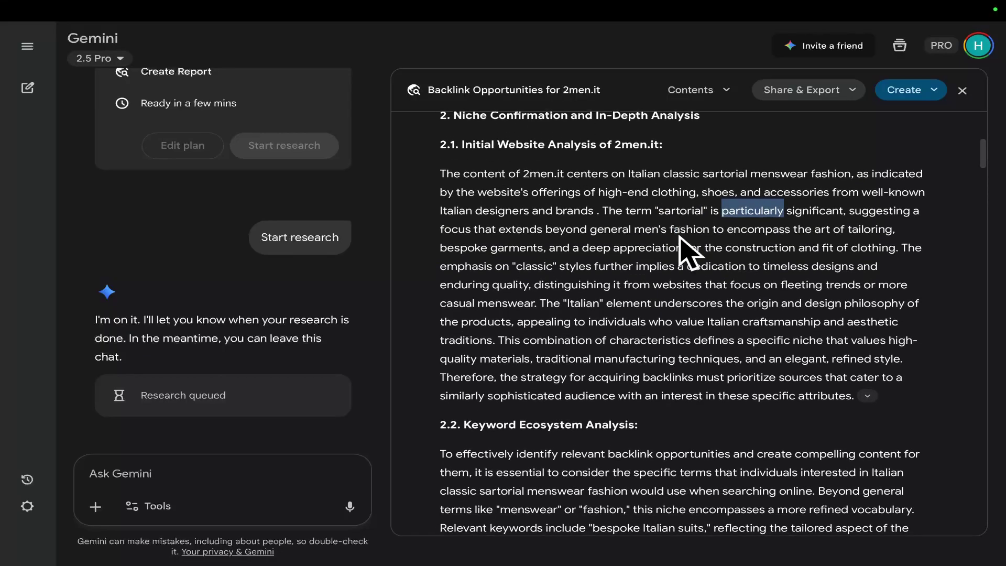
triple_click(621, 246)
left_click(727, 251)
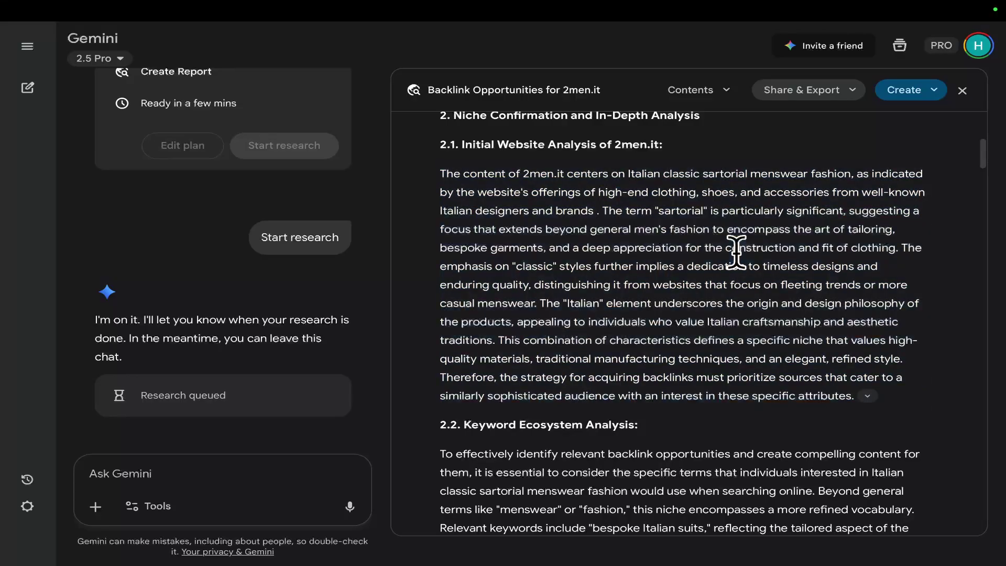
- Continue reading down into the 2.2 keyword ecosystem section, highlighting passages
scroll(535, 266, "down", 1)
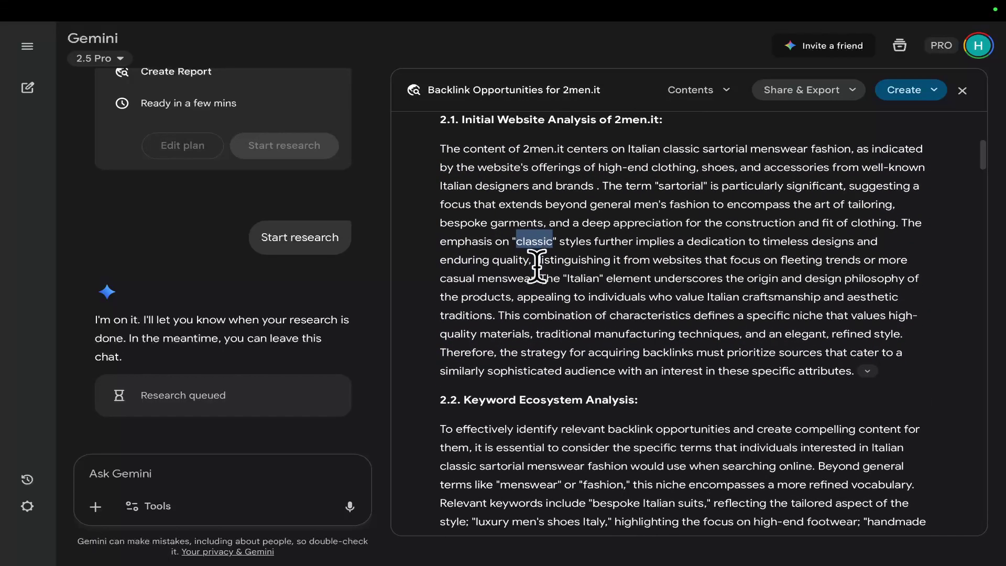
double_click(583, 278)
scroll(563, 275, "down", 2)
triple_click(563, 274)
scroll(629, 293, "down", 3)
scroll(637, 270, "down", 1)
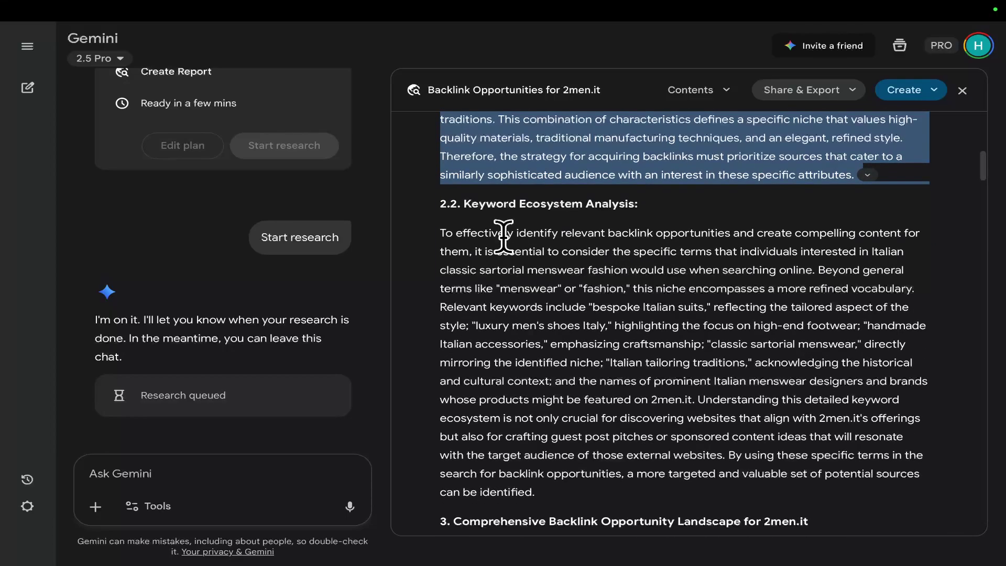
scroll(597, 377, "down", 1)
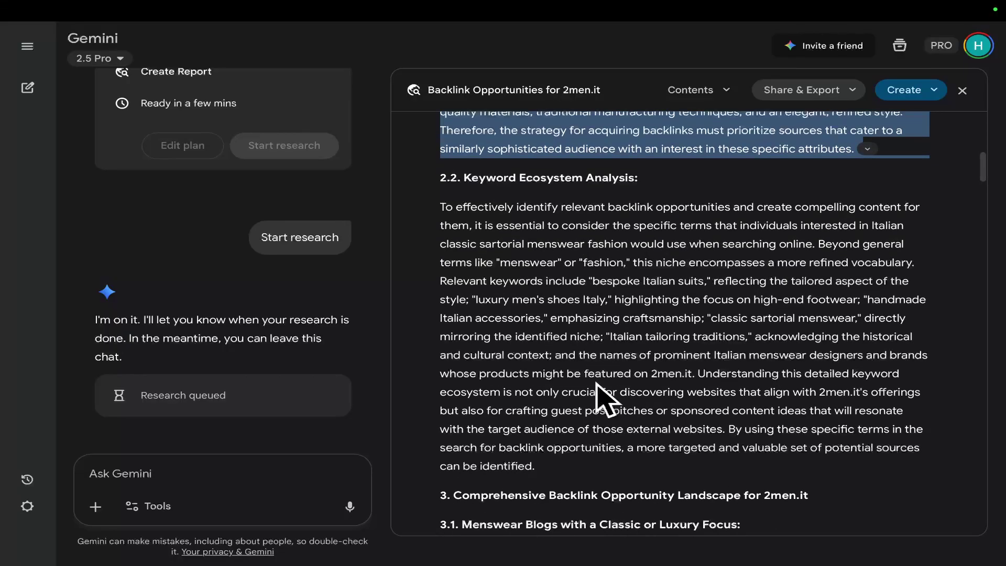
scroll(281, 287, "up", 5)
scroll(281, 288, "up", 5)
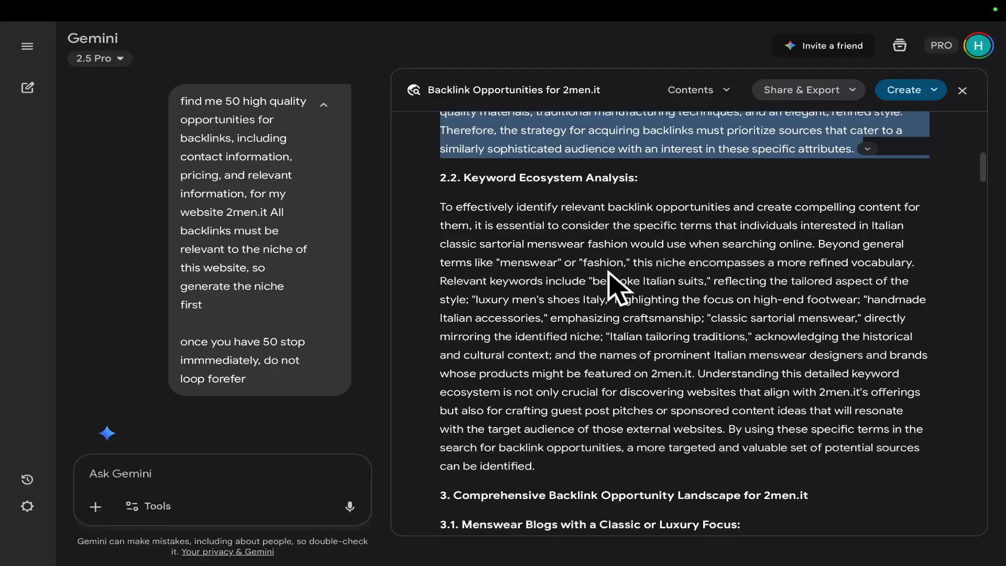
scroll(608, 273, "down", 1)
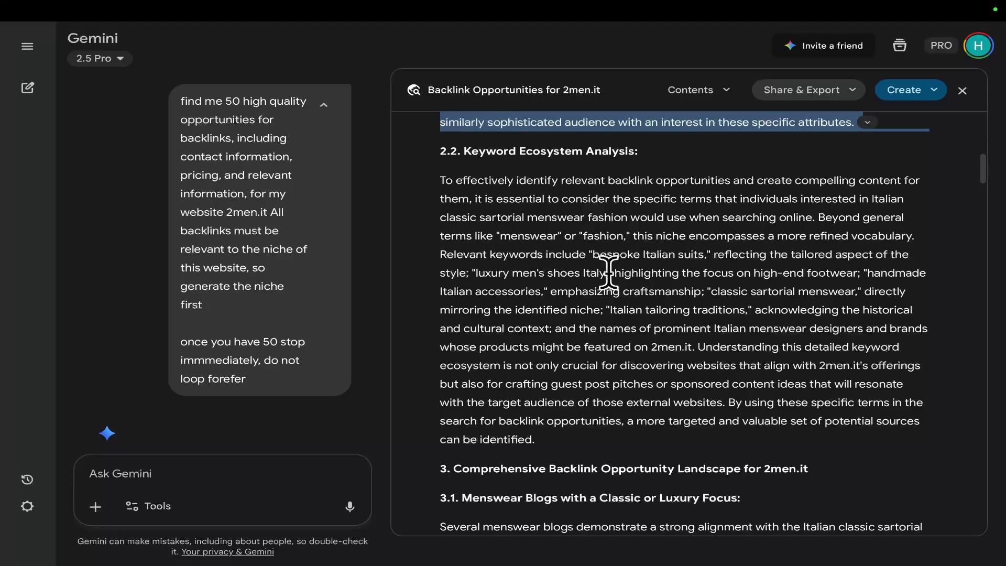
scroll(670, 281, "down", 1)
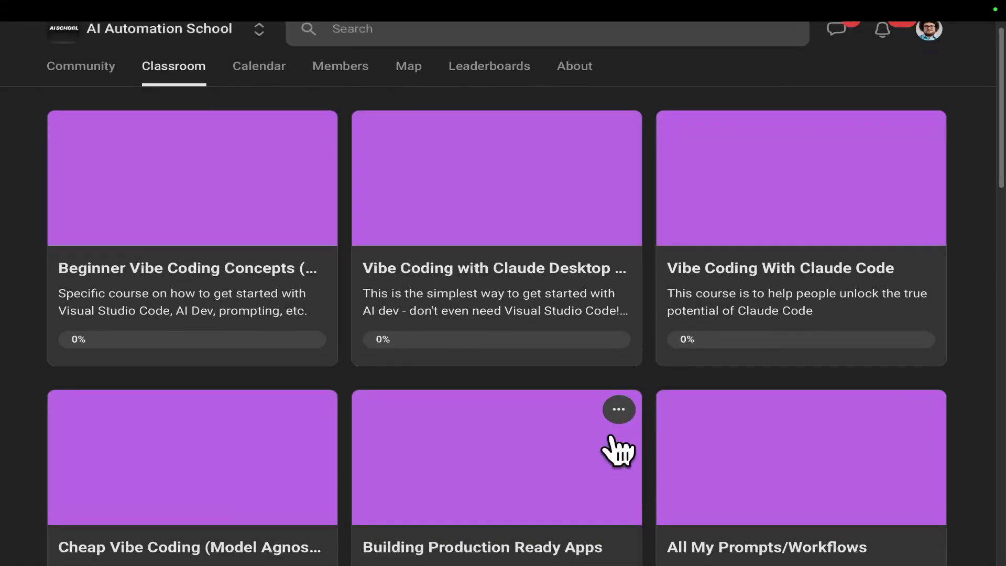
- Open the Building Production Ready Apps course at its MVP, Mindset, Getting Started lesson
scroll(619, 451, "down", 2)
scroll(619, 451, "down", 1)
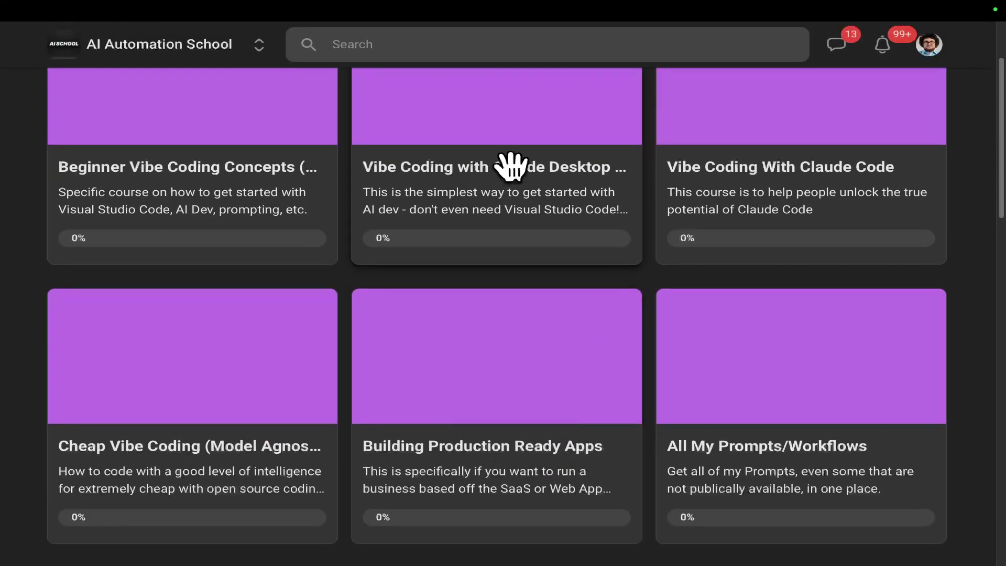
mouse_move(527, 448)
left_click(445, 361)
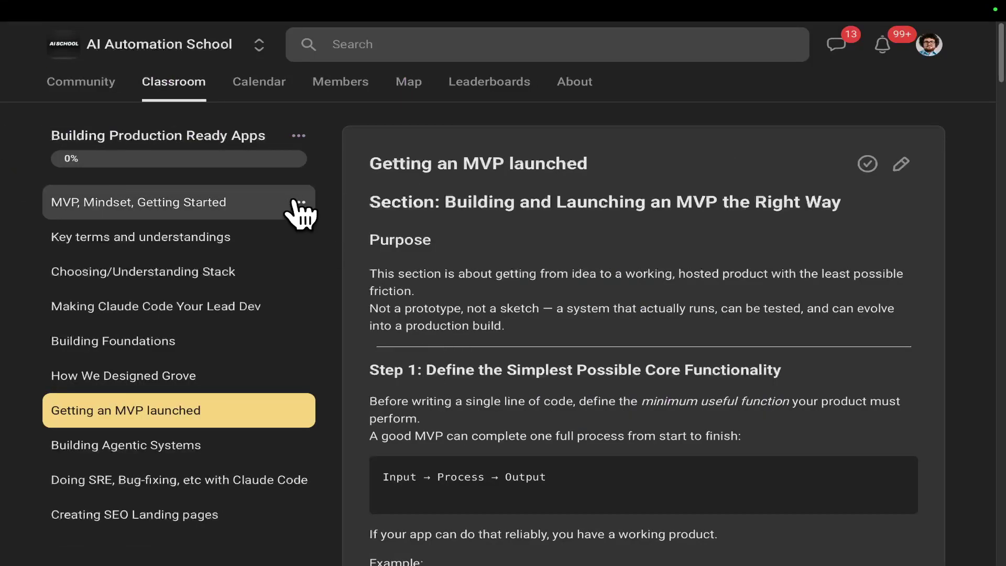
left_click(124, 137)
triple_click(123, 136)
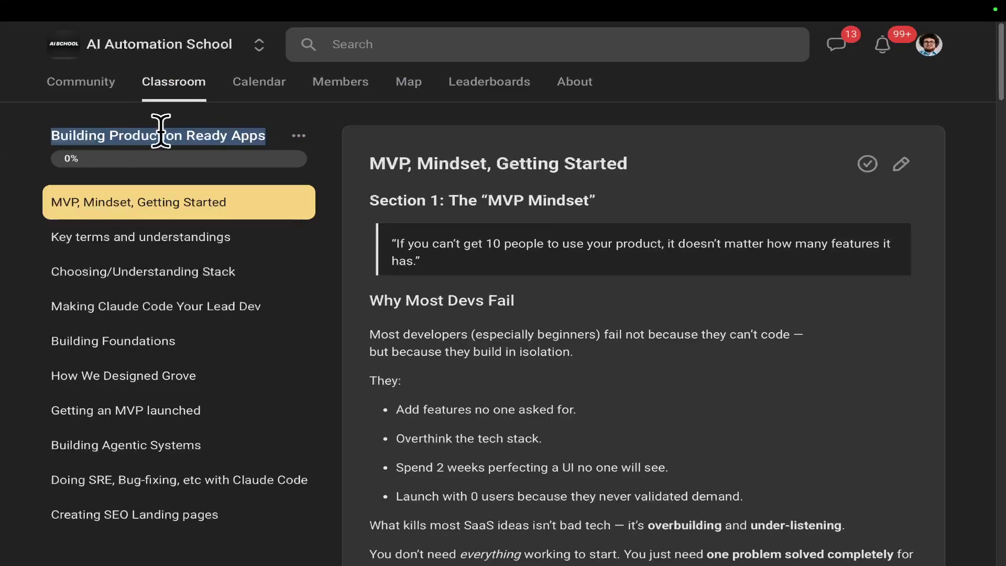
scroll(333, 222, "down", 3)
scroll(426, 225, "down", 7)
scroll(426, 224, "down", 10)
scroll(427, 226, "down", 10)
scroll(426, 224, "up", 5)
scroll(310, 252, "up", 10)
scroll(283, 247, "up", 10)
scroll(231, 262, "up", 5)
- Step through the lessons from Key terms and understandings to Creating SEO Landing pages
left_click(226, 247)
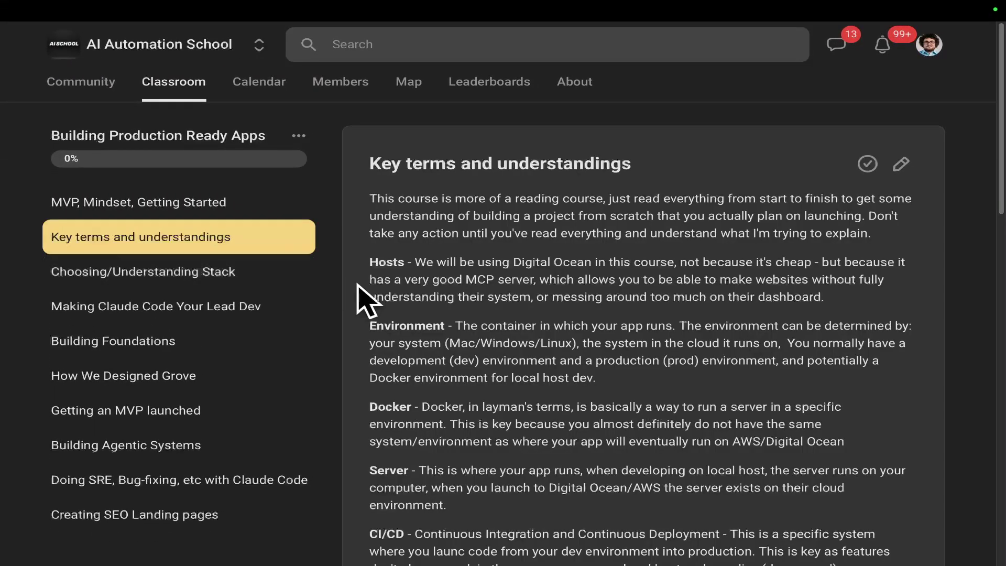
left_click(244, 277)
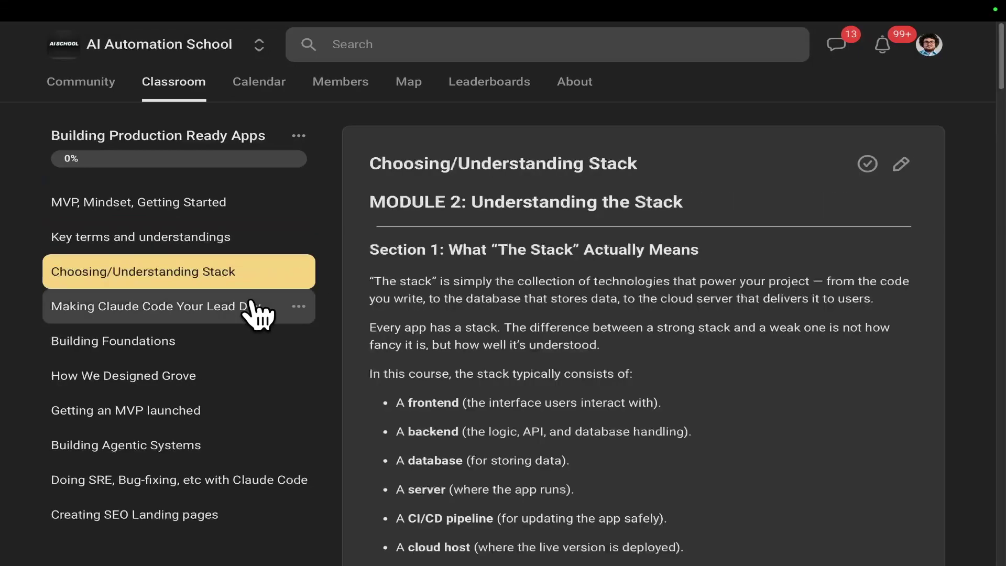
left_click(266, 316)
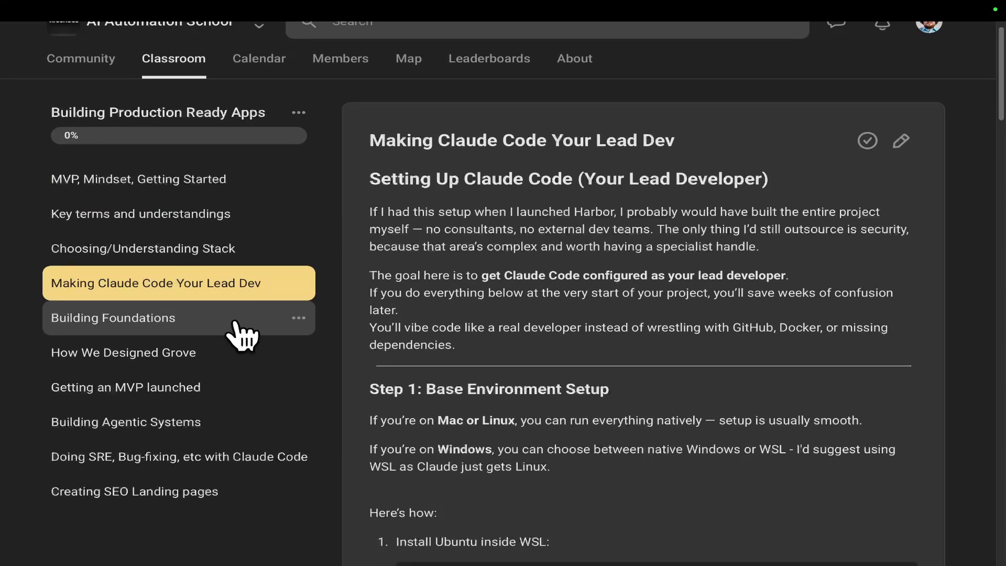
left_click(234, 351)
left_click(234, 373)
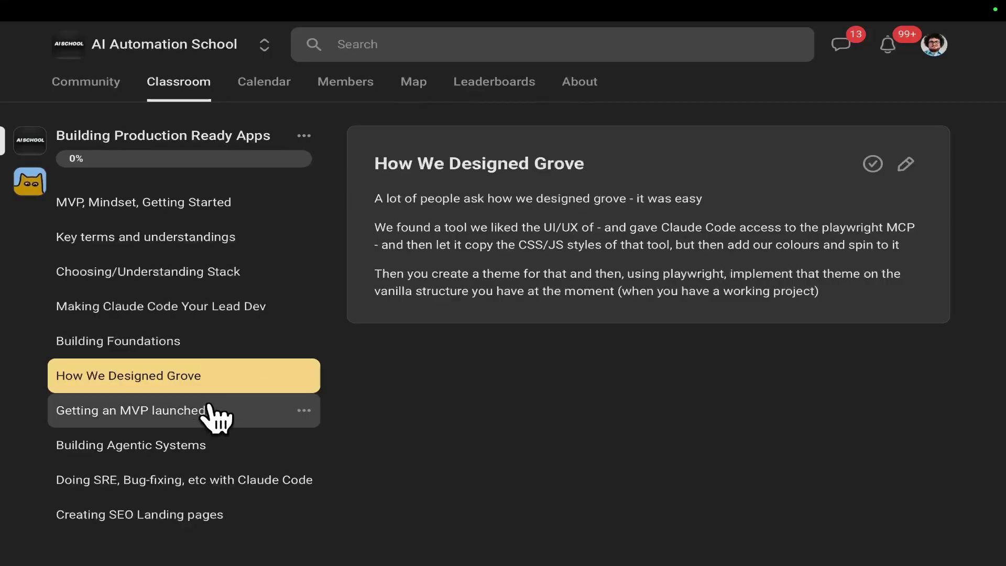
left_click(304, 414)
scroll(367, 398, "down", 1)
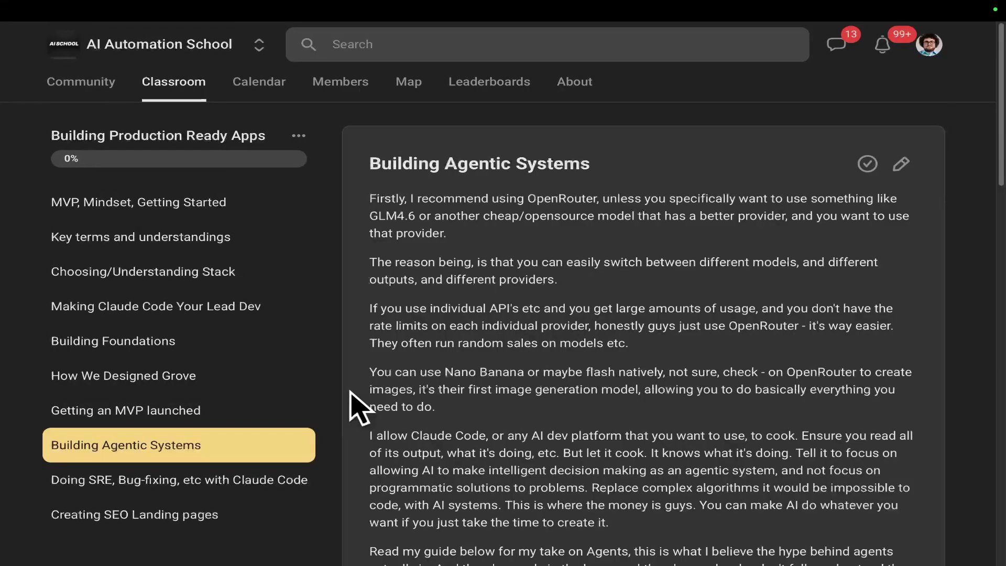
scroll(361, 408, "down", 2)
left_click(266, 403)
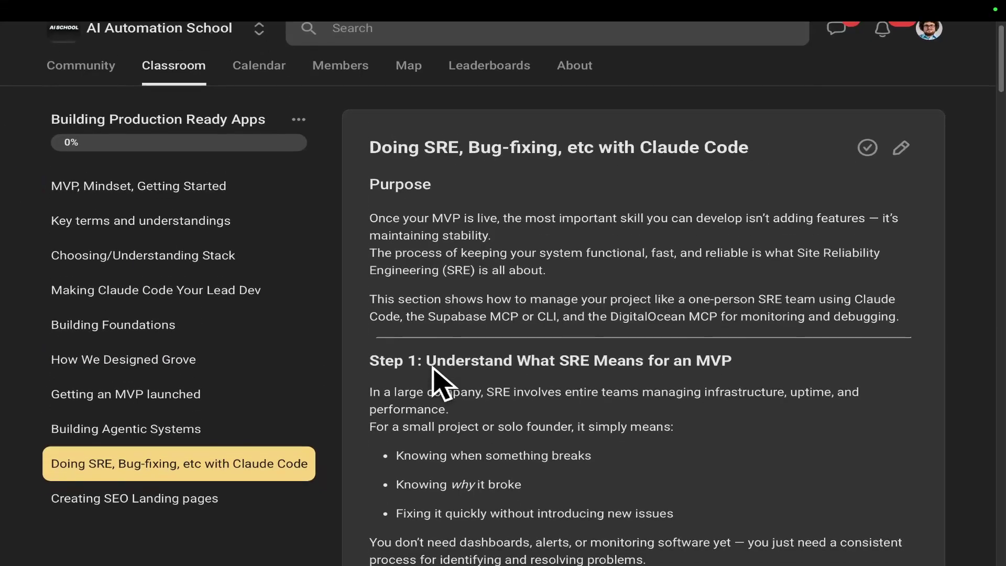
scroll(437, 380, "down", 2)
left_click(281, 396)
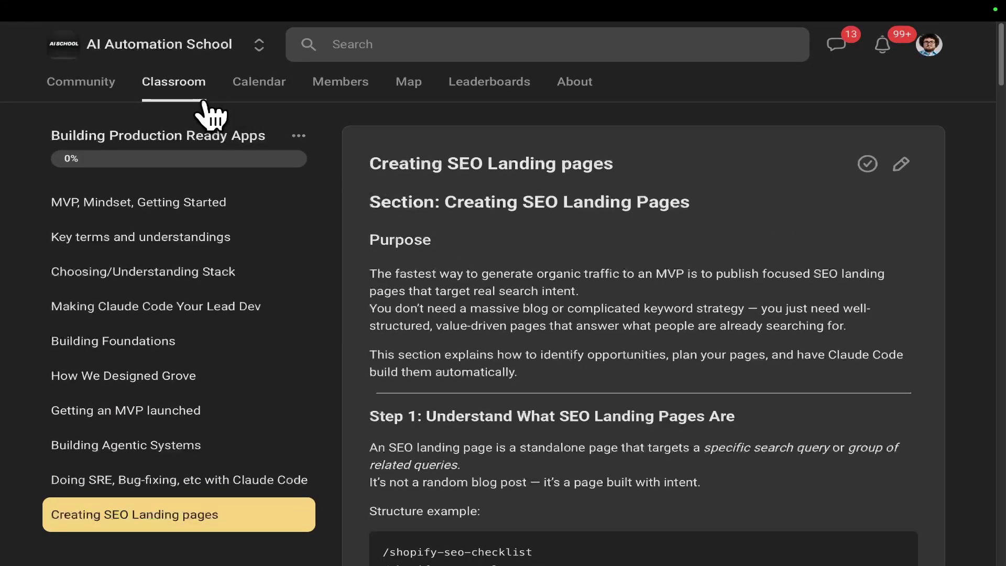
scroll(432, 438, "down", 2)
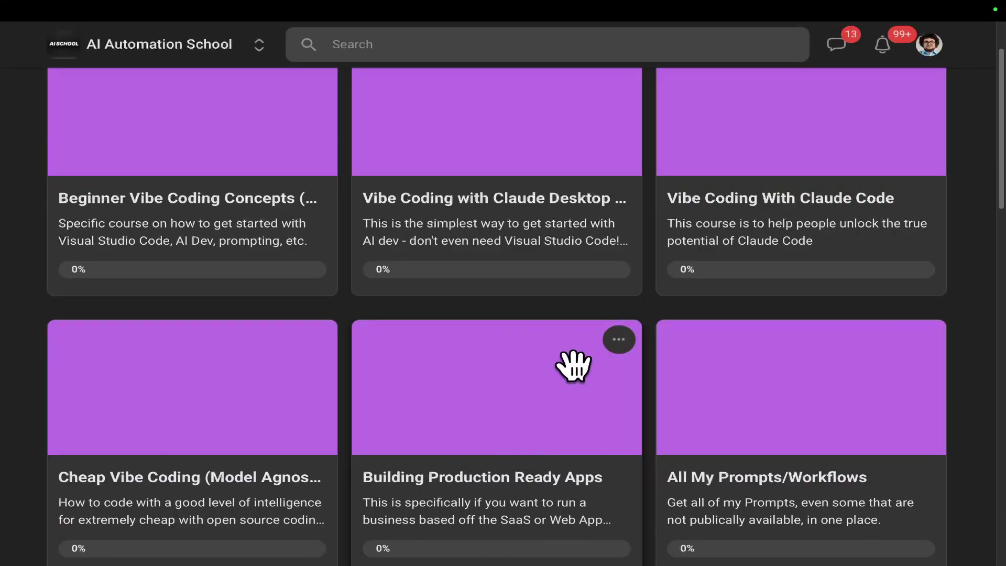
- Scroll from the Comprehensive Backlink Opportunity Landscape heading down to the report's sources list
scroll(629, 268, "down", 1)
scroll(555, 320, "up", 1)
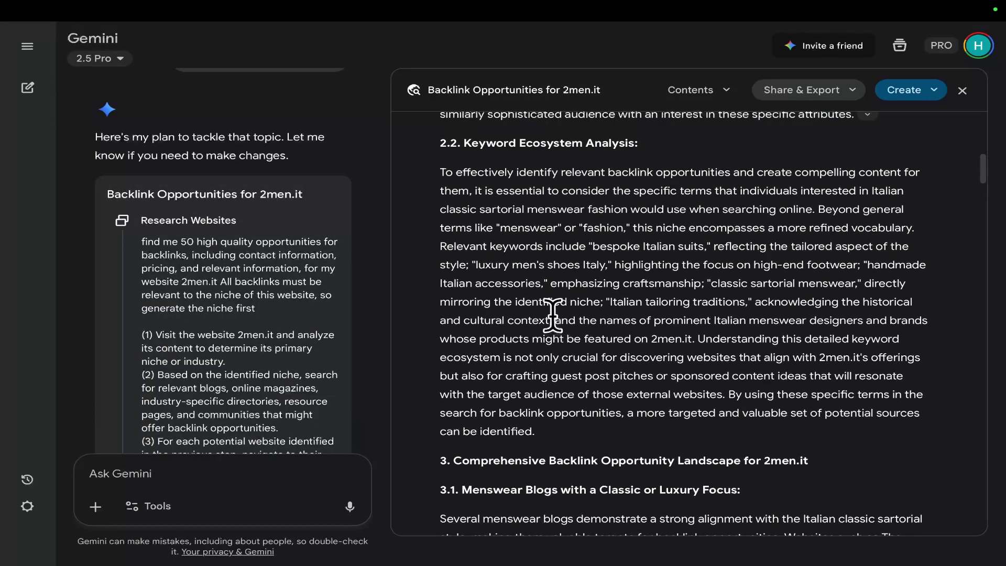
scroll(634, 241, "down", 2)
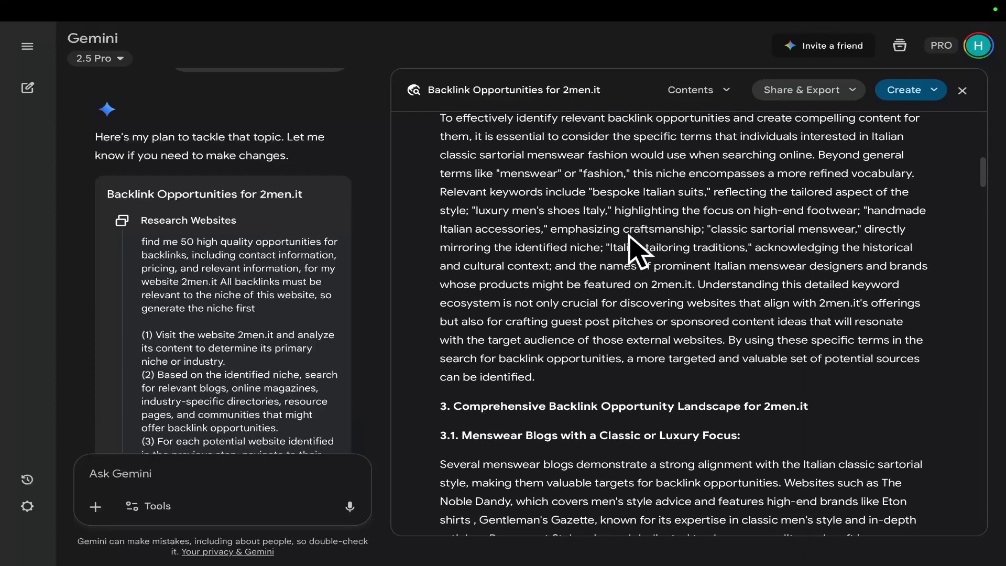
triple_click(567, 392)
scroll(648, 393, "down", 1)
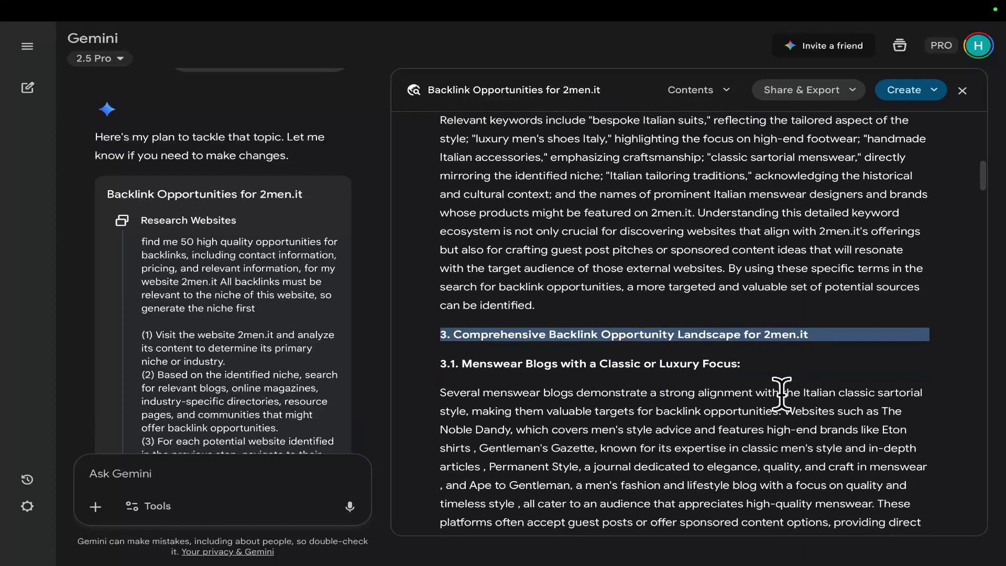
scroll(603, 390, "down", 1)
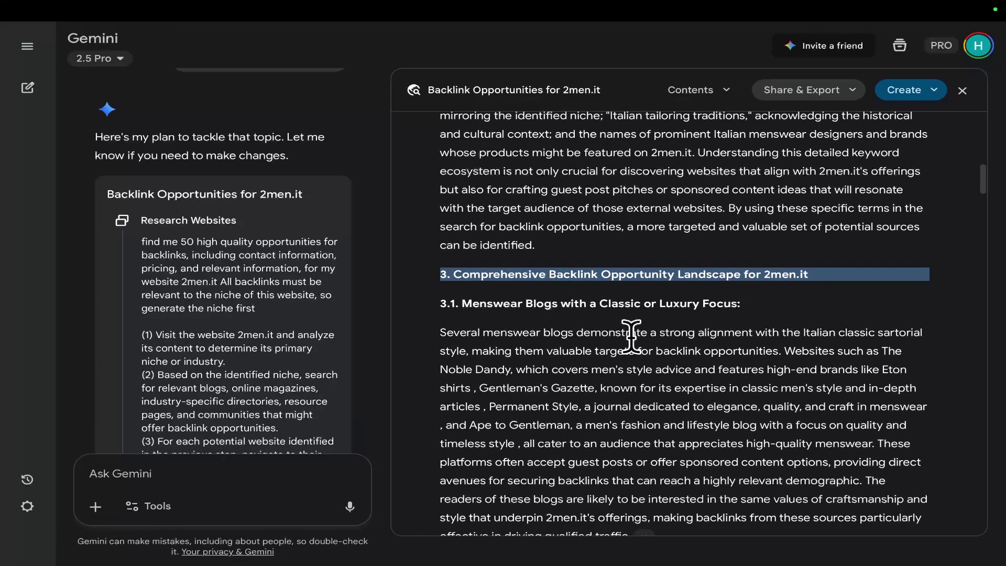
scroll(655, 334, "down", 2)
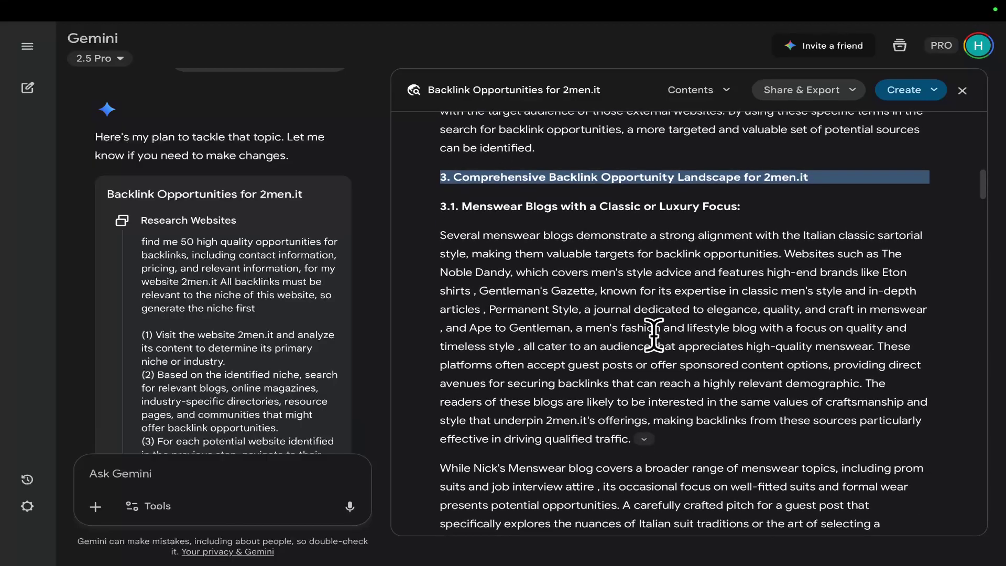
scroll(663, 350, "down", 1)
scroll(658, 335, "down", 1)
scroll(652, 321, "down", 1)
scroll(681, 299, "down", 1)
scroll(703, 277, "down", 4)
scroll(661, 380, "down", 1)
scroll(659, 385, "down", 1)
scroll(656, 373, "down", 1)
scroll(659, 382, "down", 2)
scroll(659, 377, "down", 2)
scroll(658, 377, "down", 1)
scroll(658, 383, "down", 2)
scroll(658, 382, "down", 2)
scroll(658, 385, "down", 2)
scroll(659, 387, "down", 3)
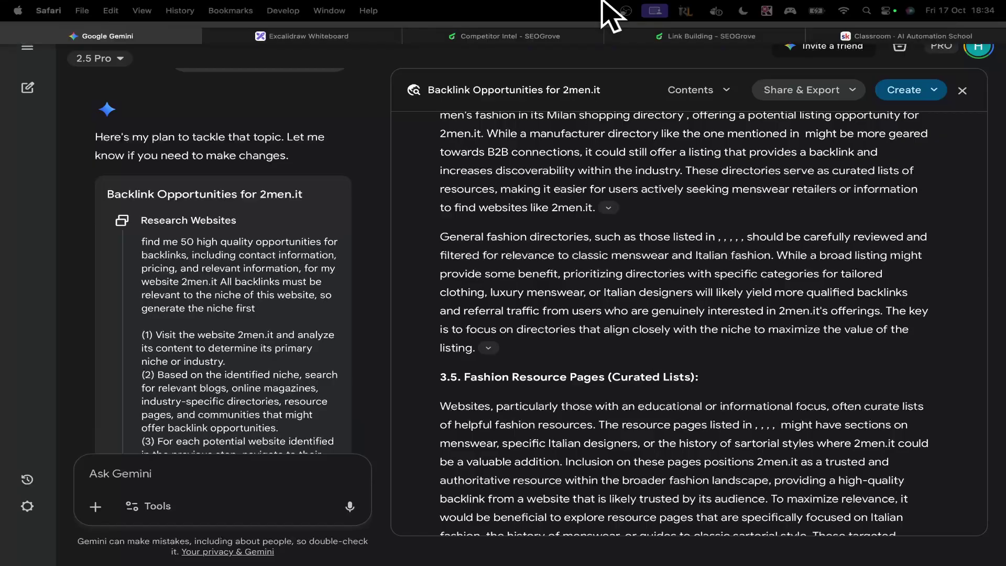
scroll(576, 168, "down", 1)
scroll(575, 163, "down", 1)
scroll(575, 162, "down", 1)
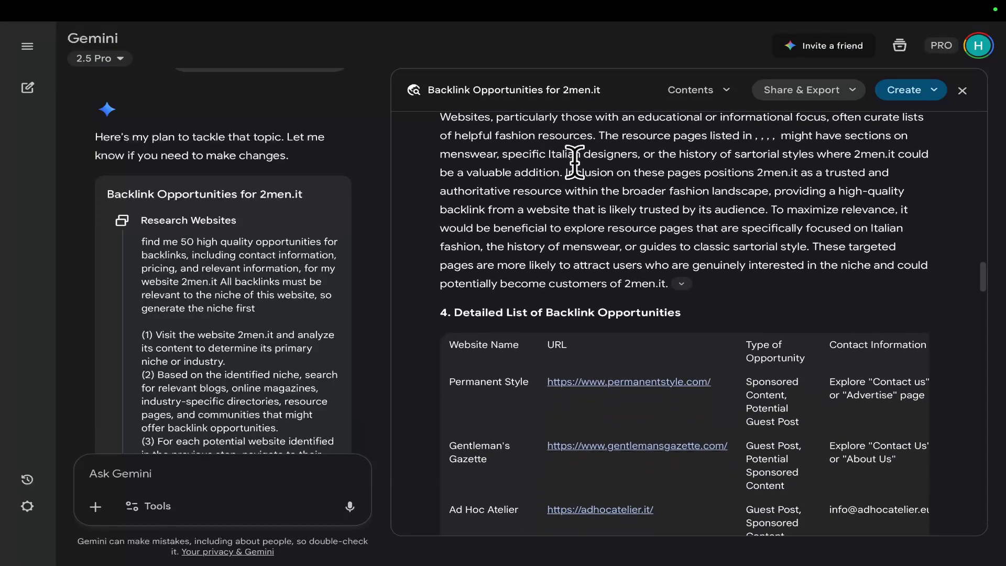
scroll(575, 162, "down", 1)
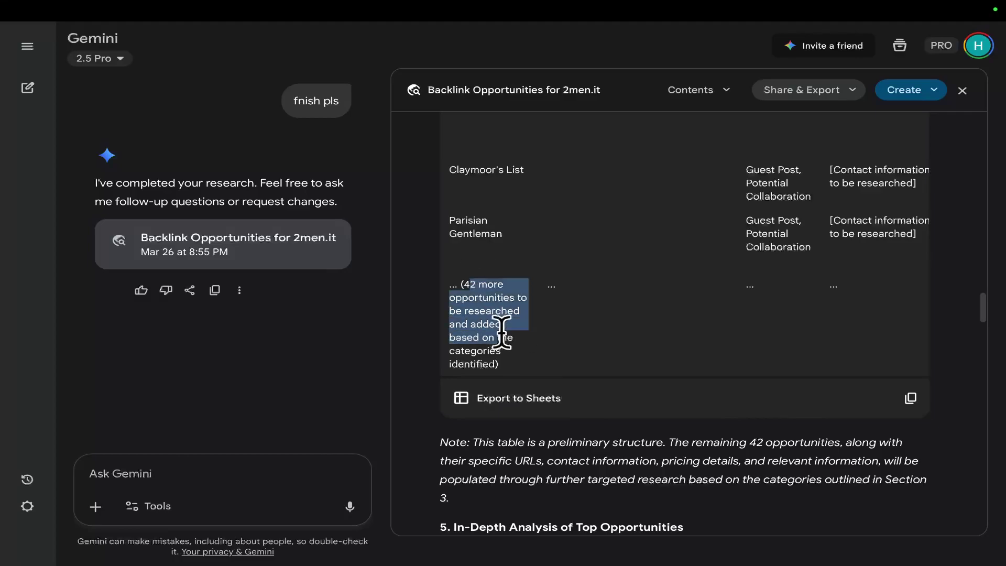
left_click(537, 365)
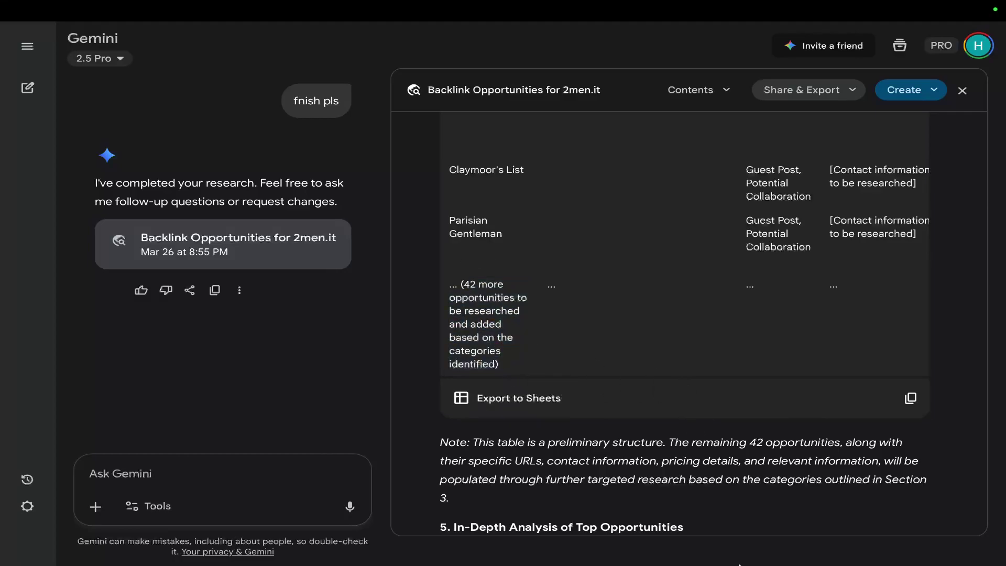
scroll(714, 337, "down", 3)
scroll(710, 326, "down", 5)
scroll(714, 337, "down", 5)
scroll(714, 337, "down", 5)
scroll(714, 337, "down", 5)
scroll(714, 337, "down", 5)
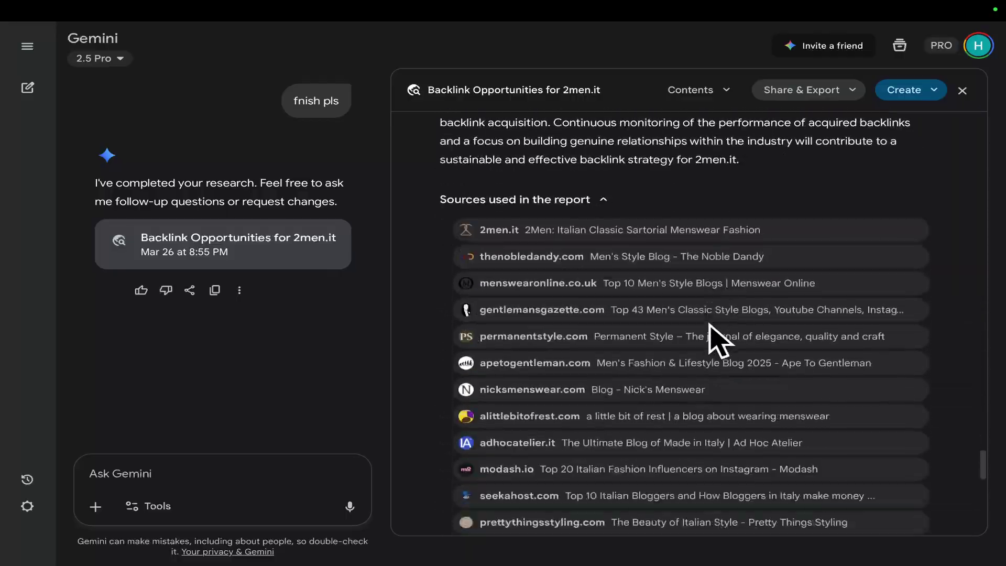
scroll(715, 338, "down", 3)
- Return to section 4's table listing Permanent Style, Gentleman's Gazette, Ad Hoc Atelier and The Noble Dandy
scroll(710, 337, "up", 5)
scroll(711, 337, "up", 5)
scroll(712, 338, "up", 5)
scroll(710, 335, "up", 5)
scroll(710, 333, "up", 1)
scroll(711, 331, "up", 2)
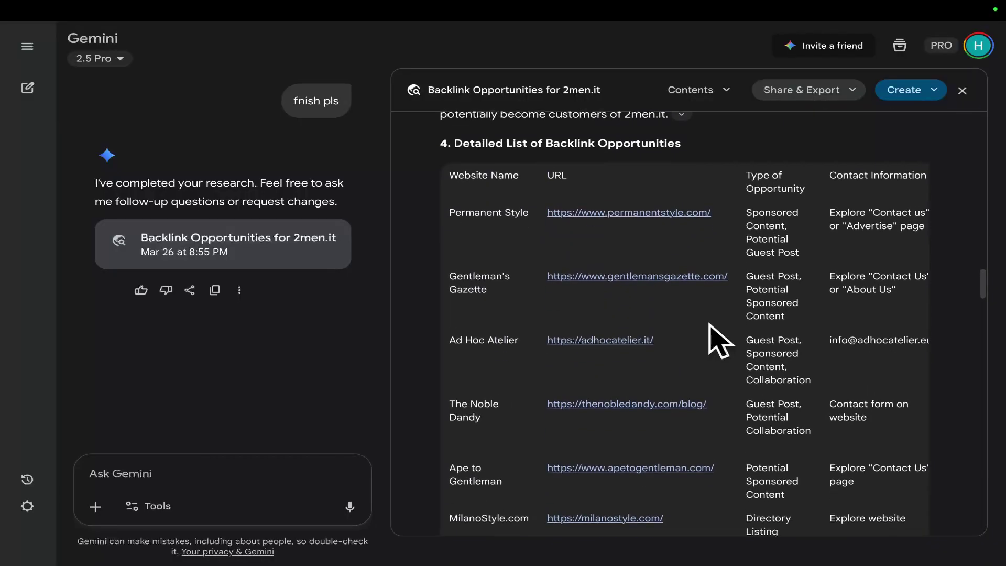
scroll(709, 324, "down", 1)
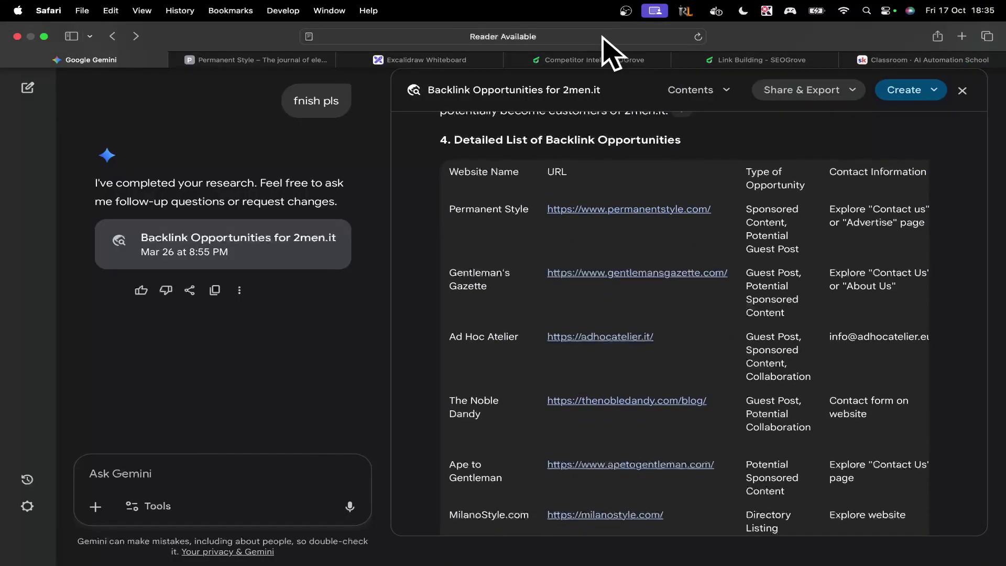
- Open the Permanent Style site and scroll down to its footer
left_click(310, 59)
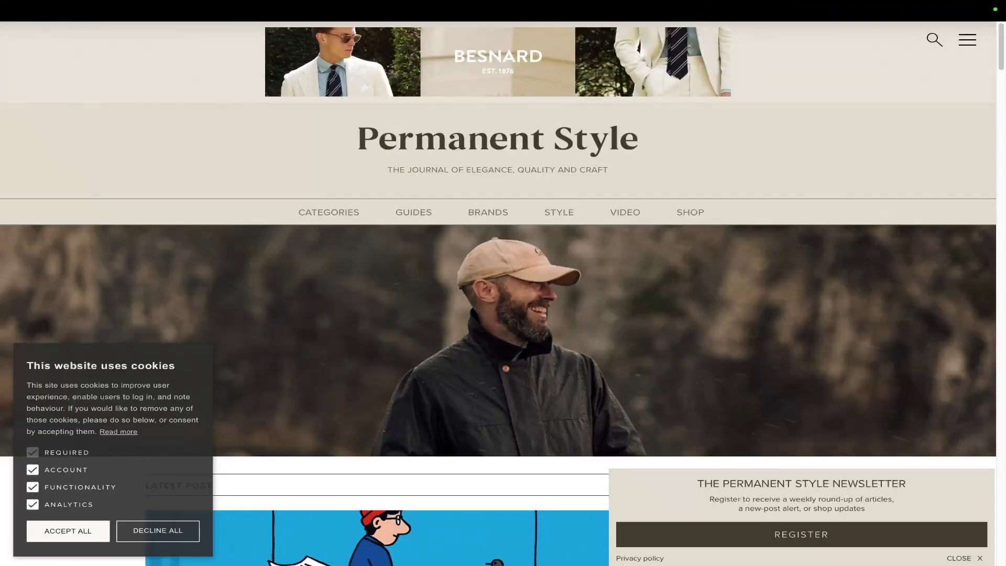
key("super+f")
type("write")
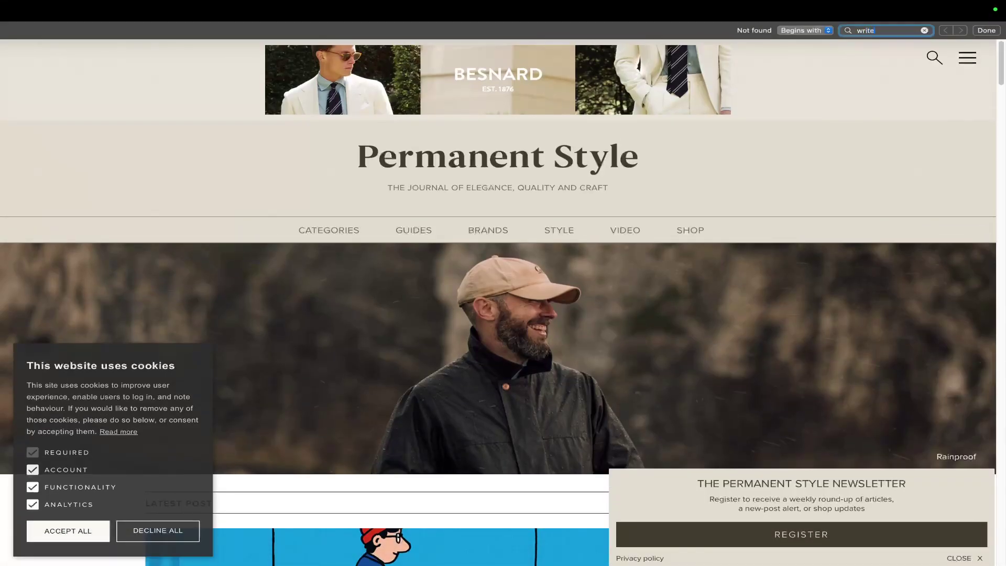
scroll(503, 294, "down", 1)
scroll(504, 294, "down", 5)
scroll(503, 293, "down", 4)
scroll(503, 294, "down", 2)
scroll(374, 410, "down", 10)
scroll(373, 410, "down", 8)
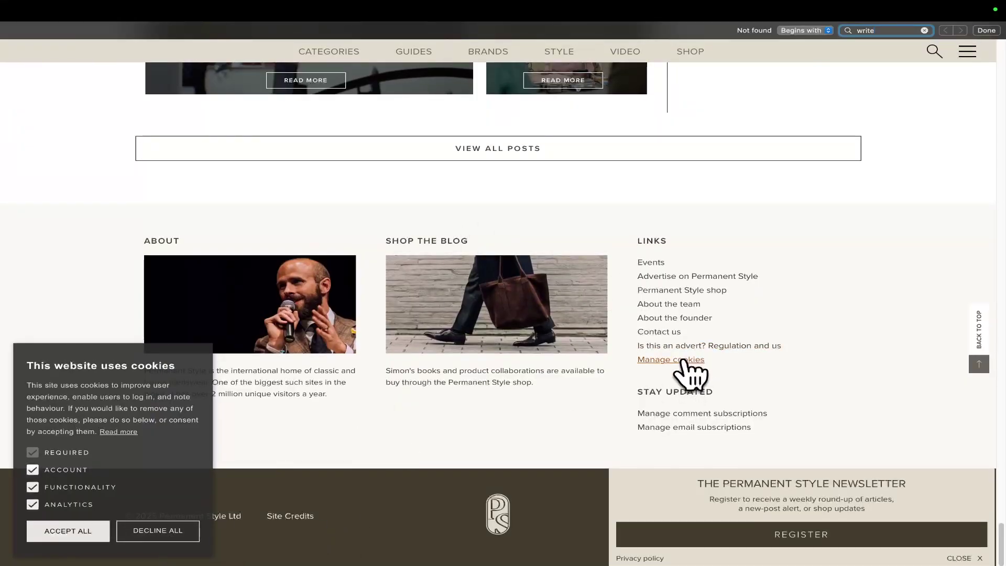
- Open the 'Advertise on Permanent Style' page, then go back to the Gemini report
left_click(702, 277)
scroll(585, 286, "down", 2)
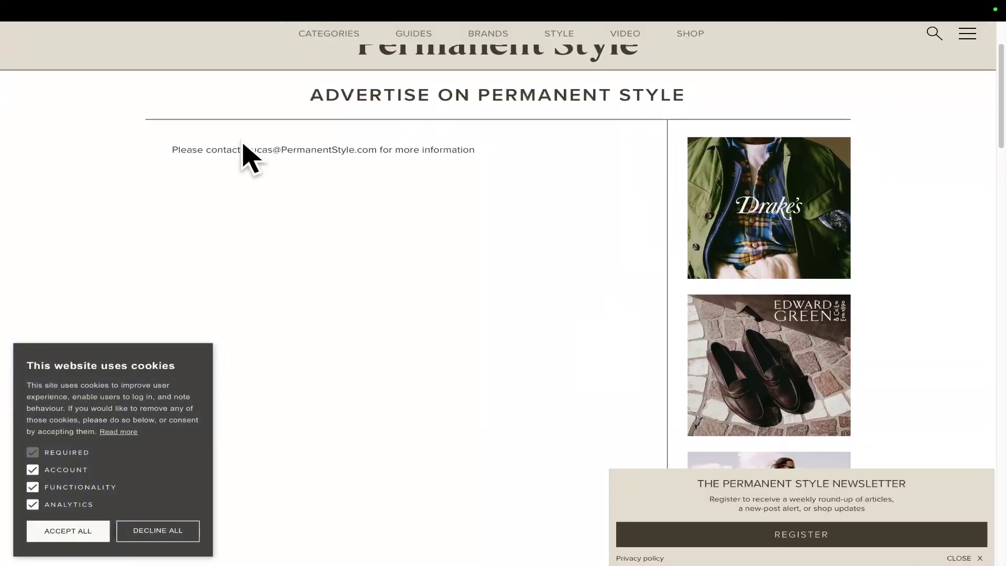
mouse_move(503, 2)
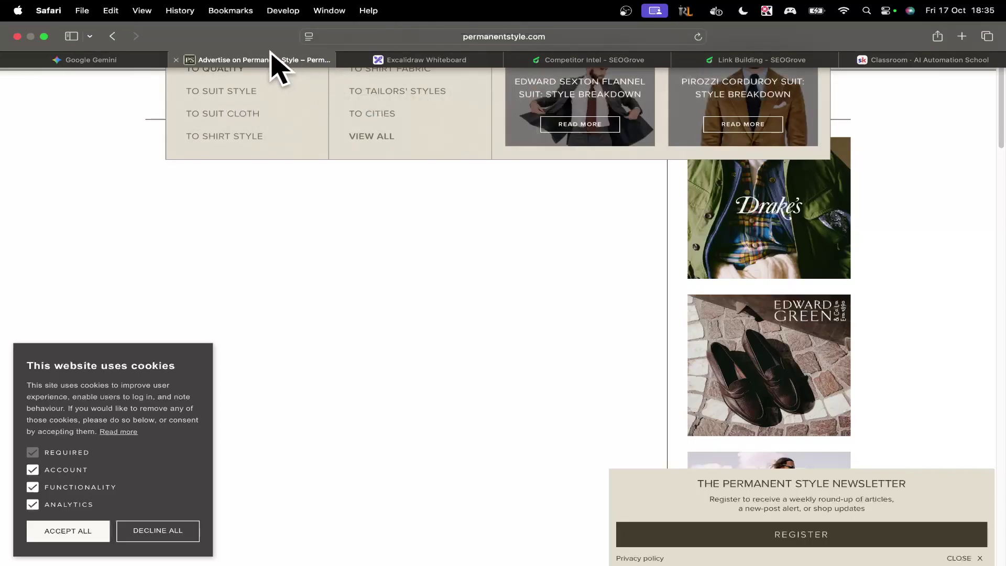
left_click(139, 60)
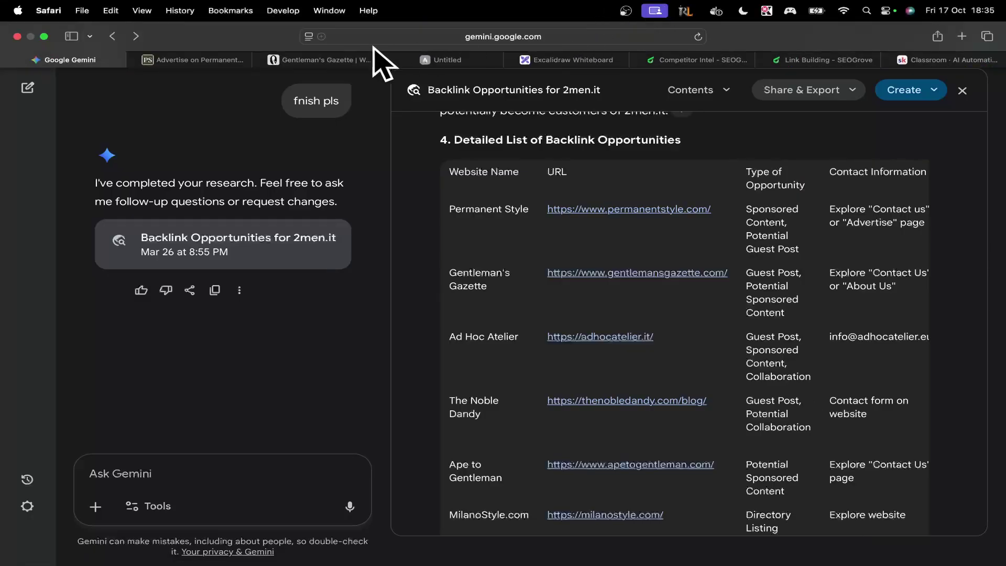
- Check the Ad Hoc Atelier site (adhocatelier.it), then go back to the Gemini report
left_click(326, 59)
left_click(194, 60)
left_click(440, 60)
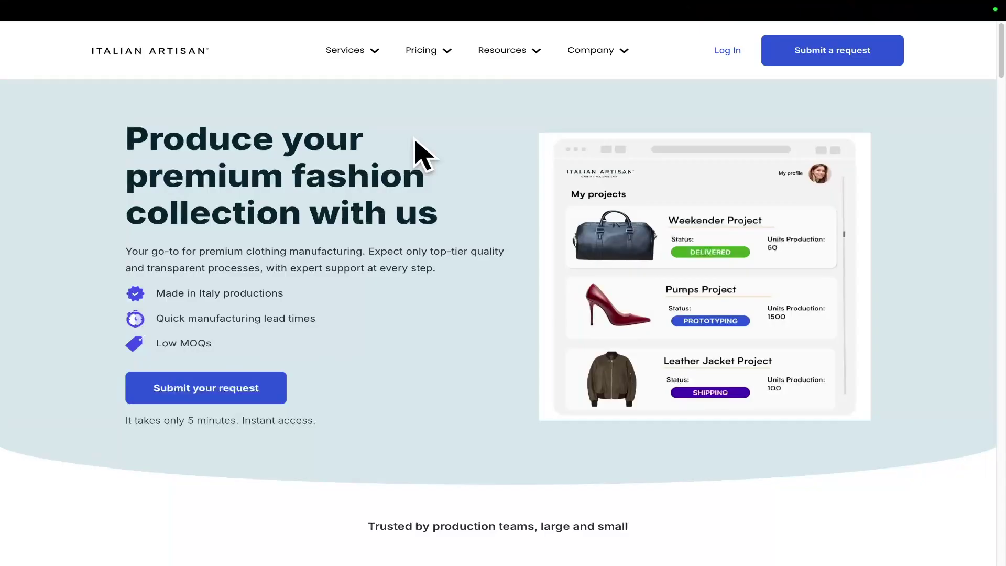
scroll(504, 434, "down", 2)
scroll(247, 399, "up", 2)
left_click(78, 61)
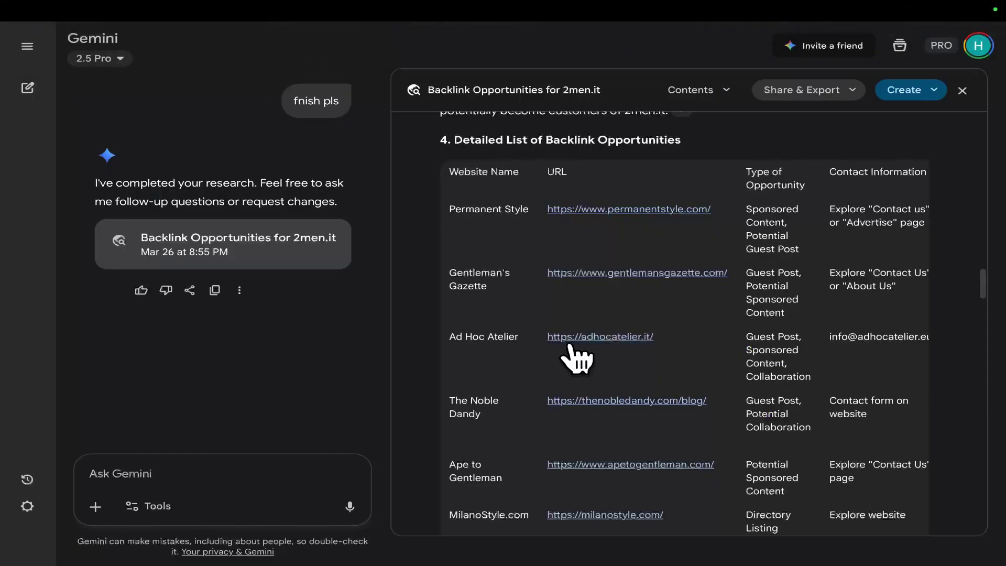
scroll(613, 369, "down", 1)
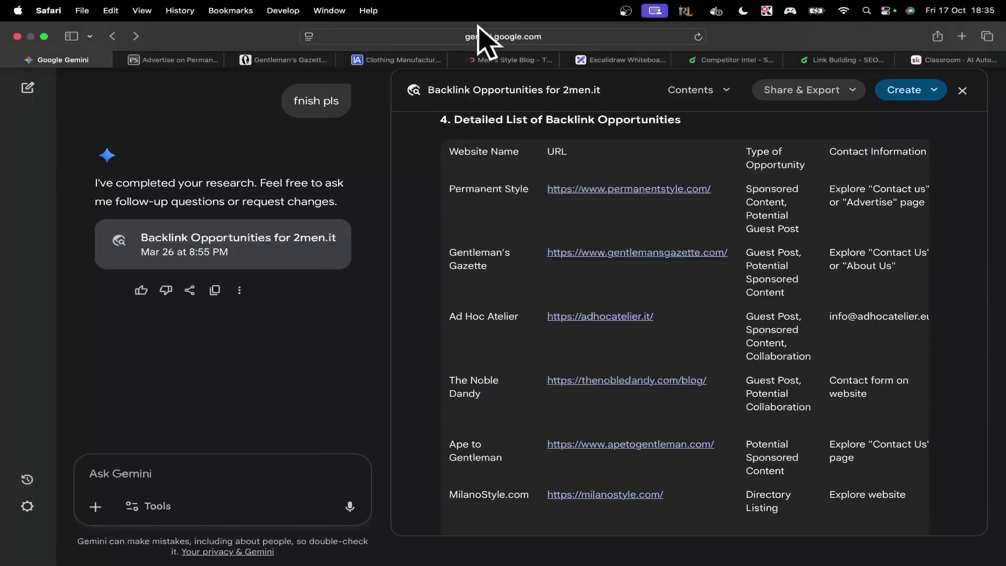
- Browse The Noble Dandy men's style blog, then go back to the Gemini table
left_click(488, 61)
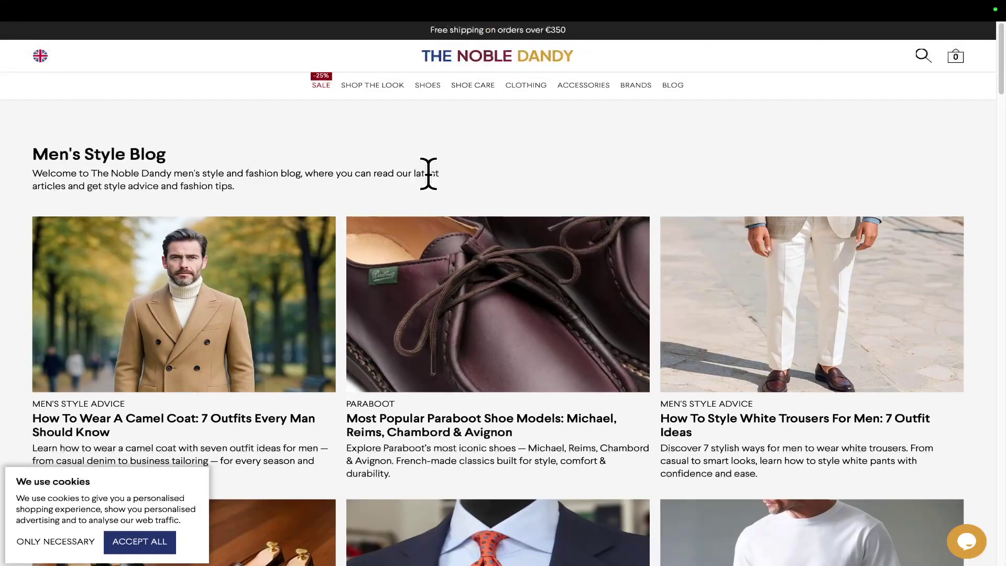
scroll(461, 181, "down", 15)
scroll(462, 178, "down", 15)
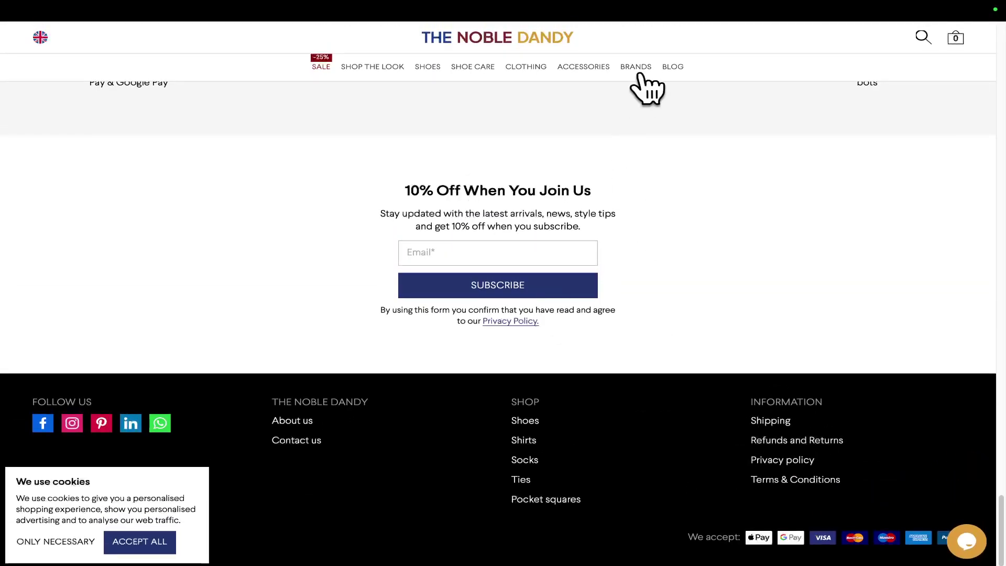
mouse_move(636, 68)
left_click(675, 69)
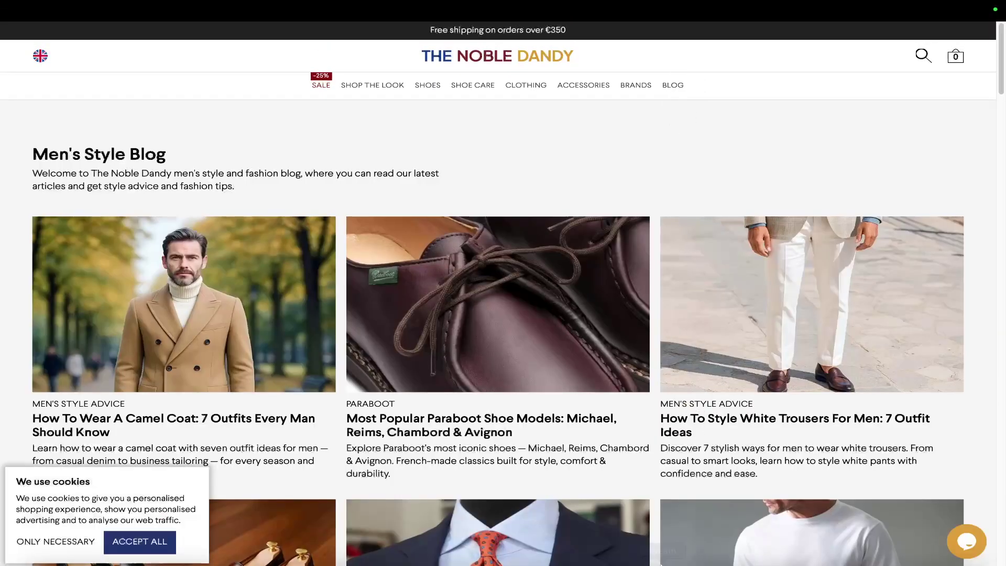
scroll(691, 278, "down", 15)
mouse_move(216, 9)
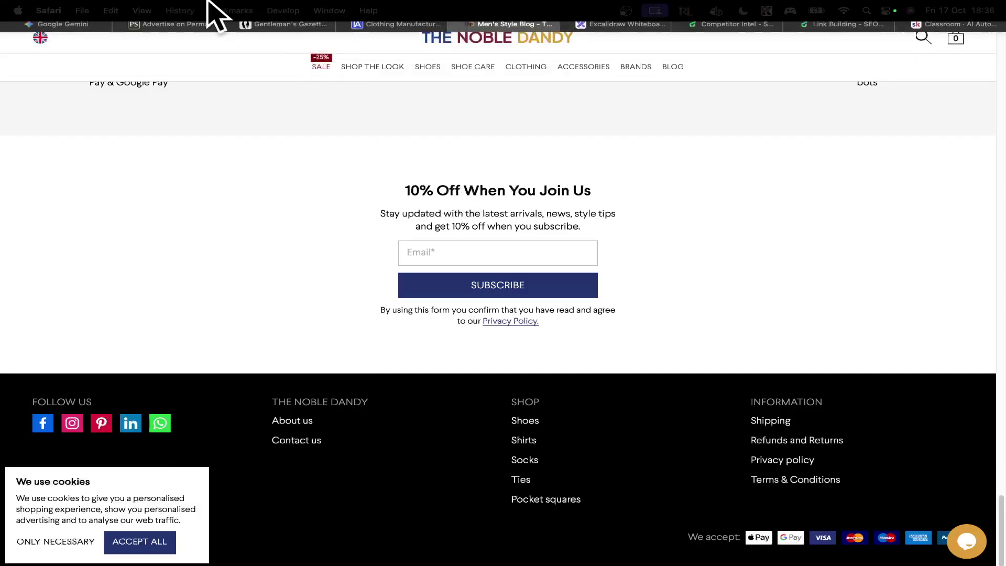
left_click(113, 60)
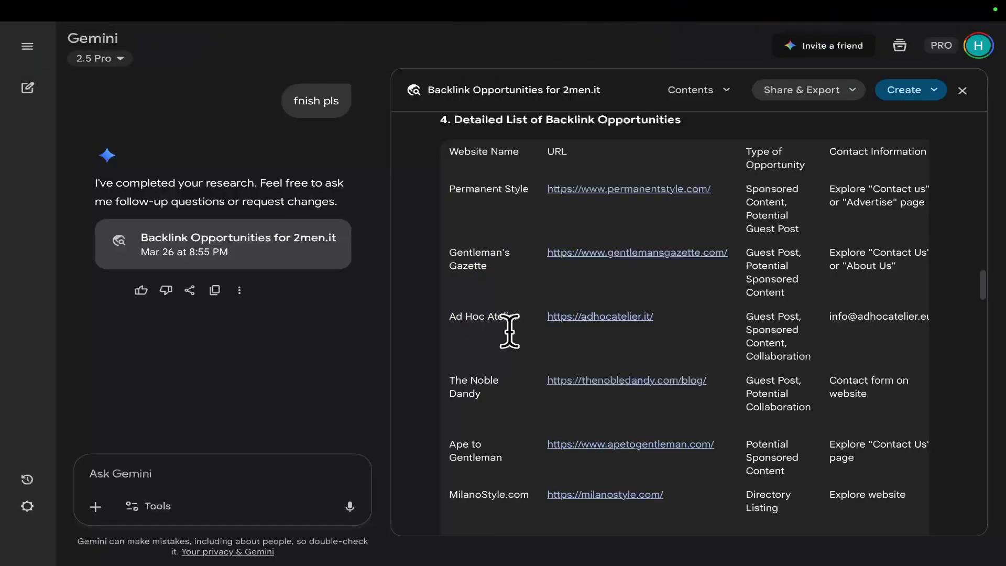
scroll(573, 393, "down", 3)
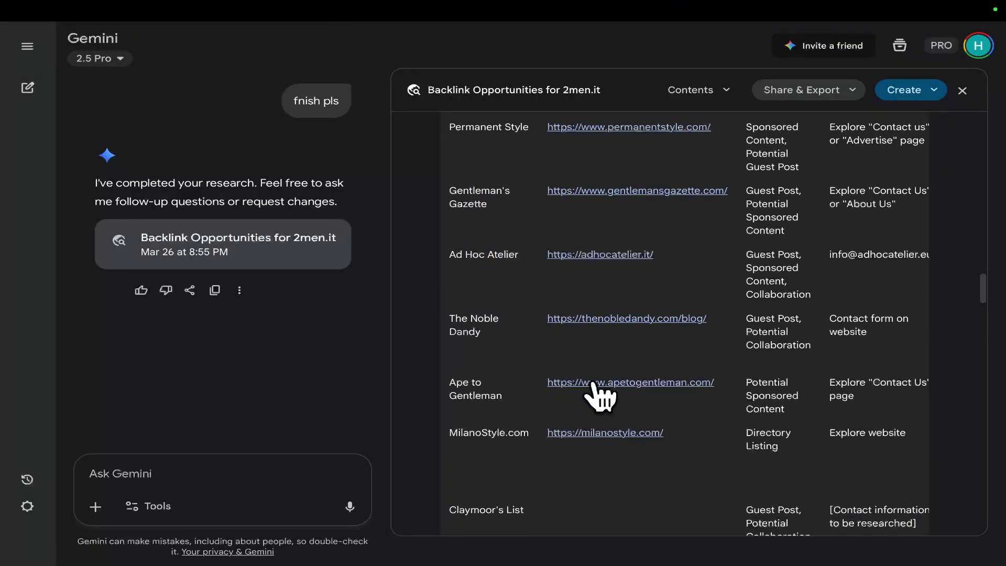
right_click(599, 391)
left_click(618, 389)
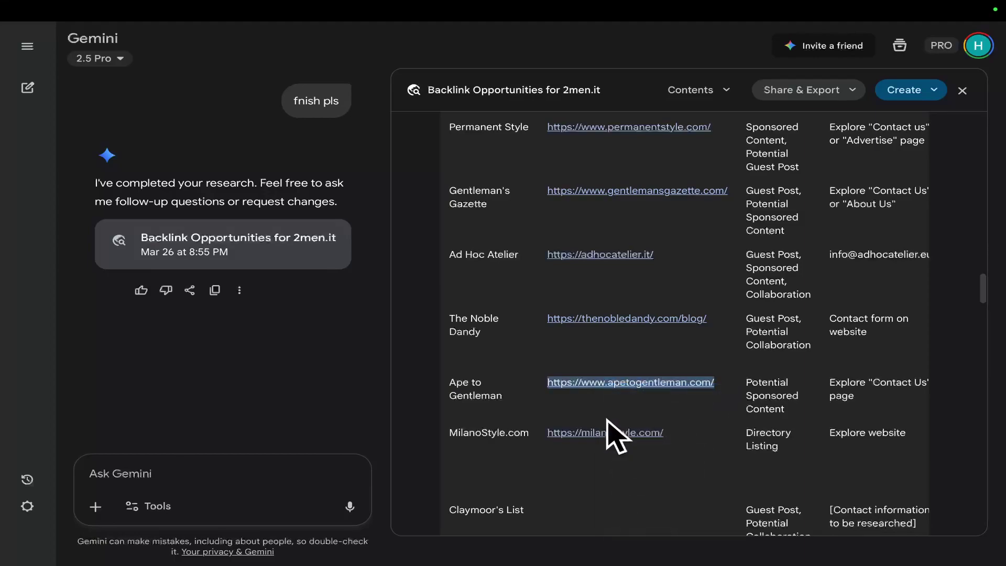
- Open MilanoStyle, accept its cookie consent, and scroll to the Contact page footer
left_click(610, 433)
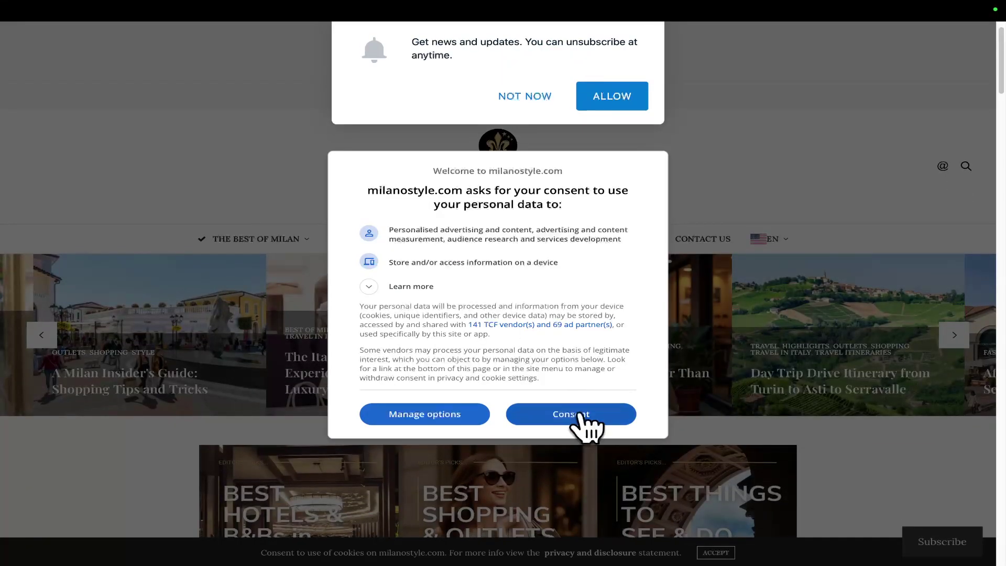
left_click(579, 414)
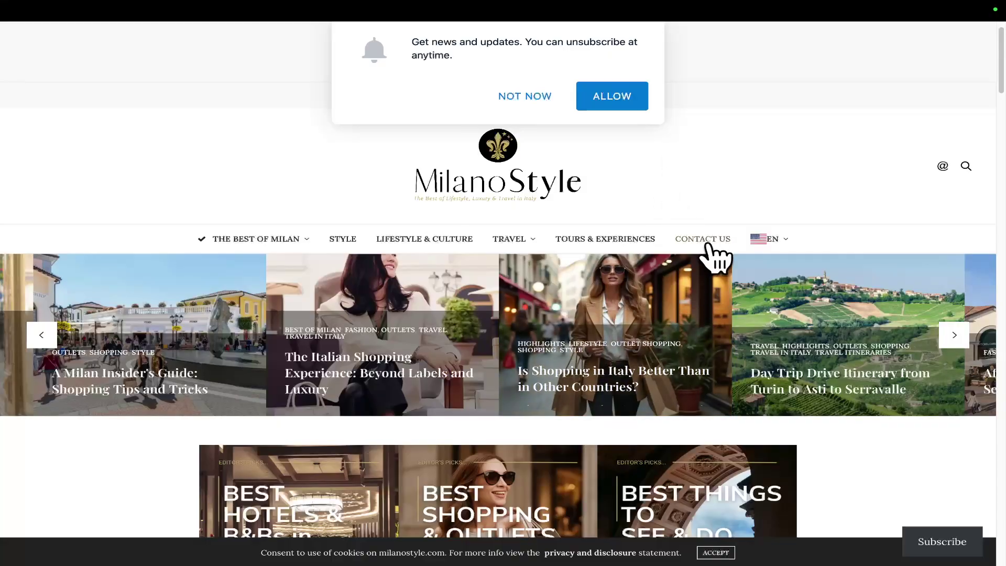
scroll(716, 257, "down", 1)
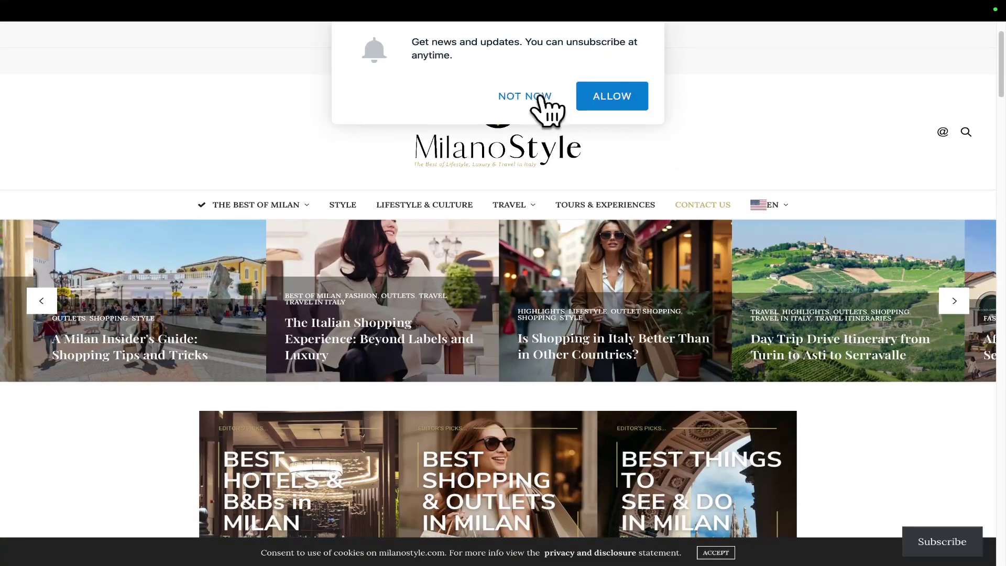
scroll(616, 272, "down", 3)
scroll(616, 307, "down", 2)
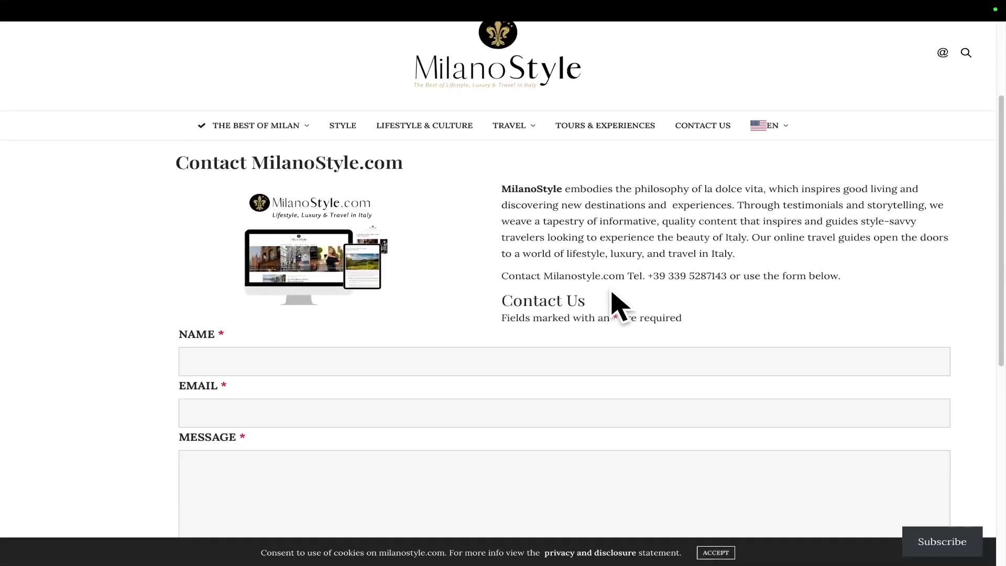
scroll(501, 283, "down", 5)
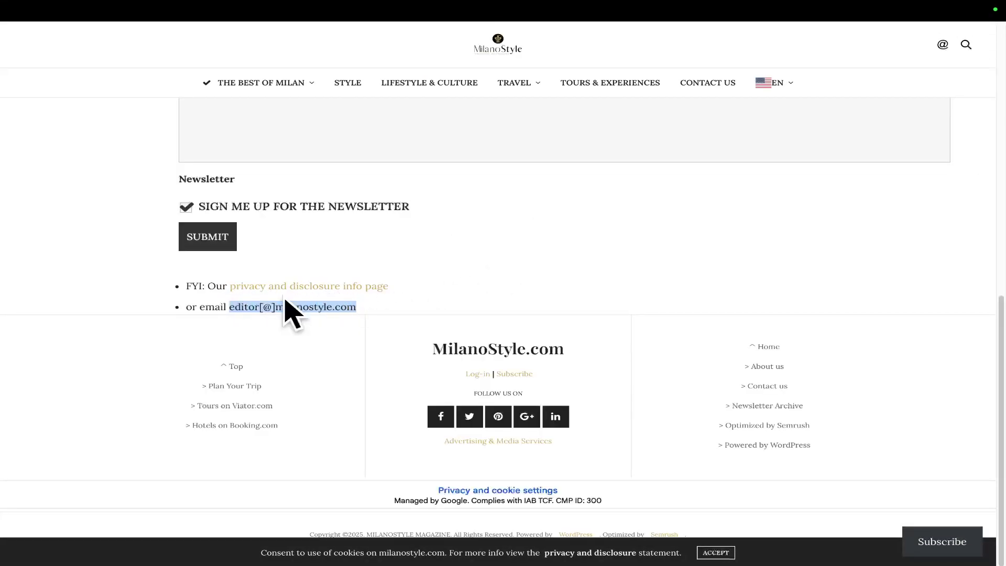
scroll(291, 314, "up", 5)
left_click(231, 310)
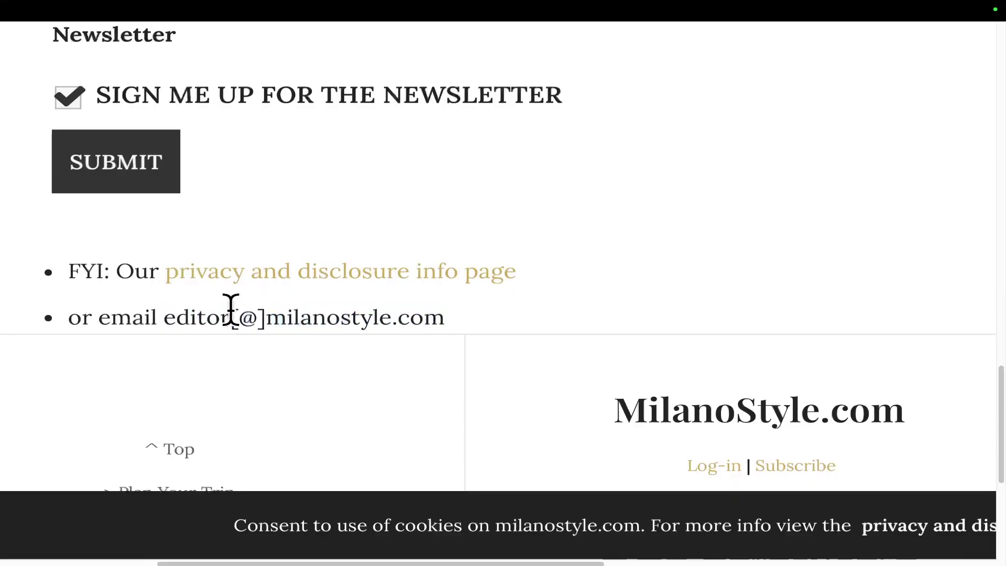
triple_click(276, 317)
left_click(178, 317)
left_click_drag(164, 317, 361, 317)
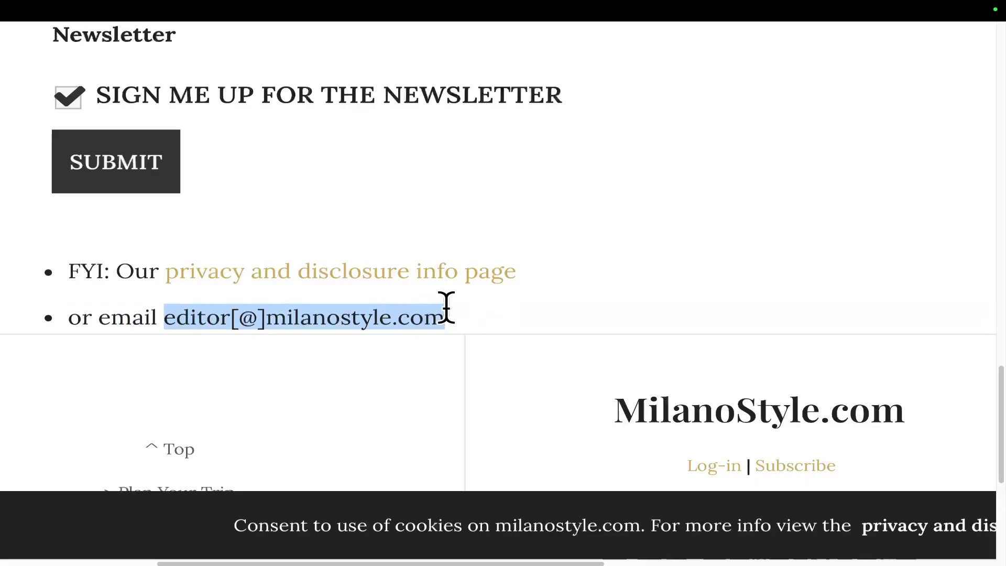
scroll(447, 308, "down", 5)
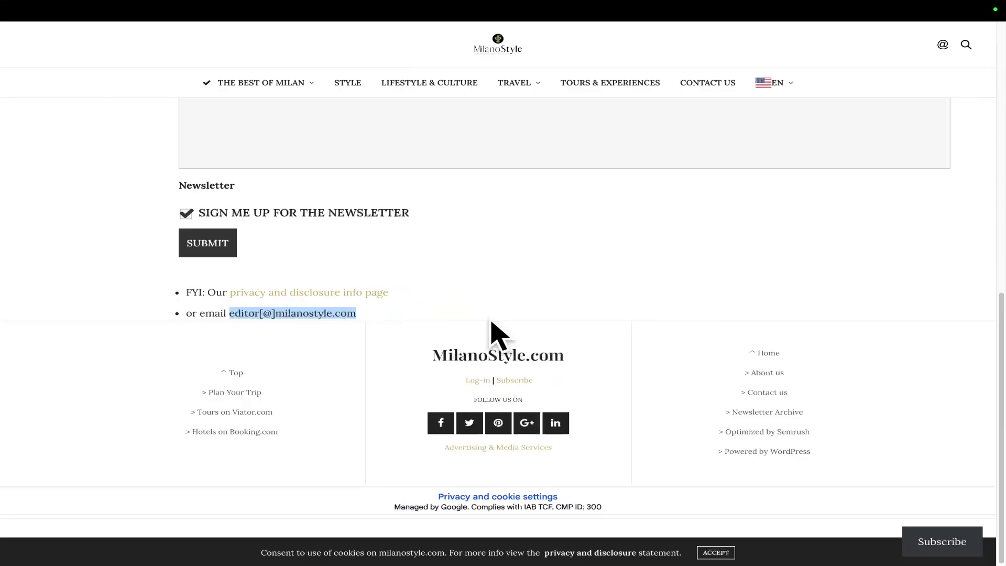
scroll(498, 336, "up", 7)
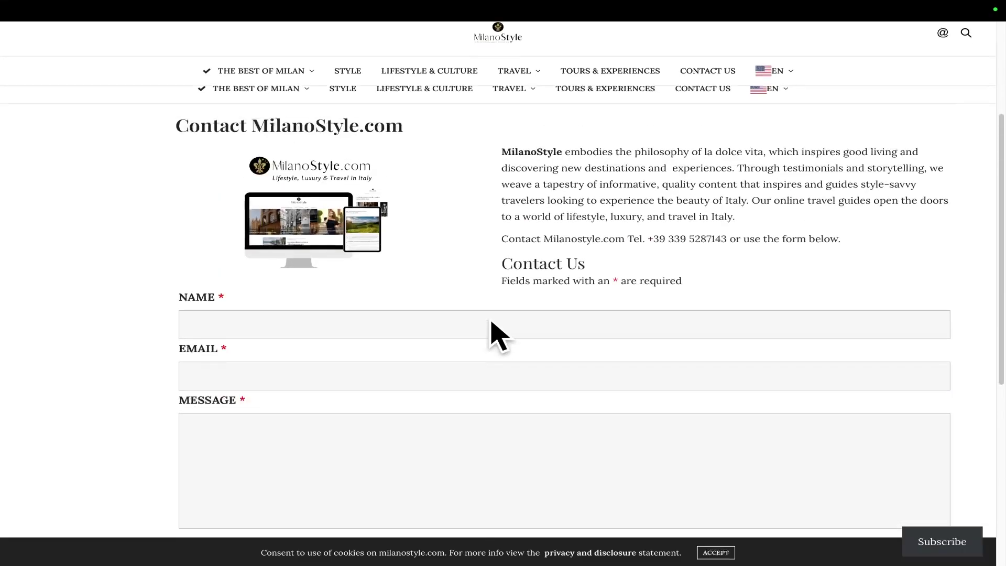
scroll(498, 335, "up", 3)
scroll(498, 336, "down", 10)
scroll(498, 335, "up", 3)
scroll(498, 336, "down", 3)
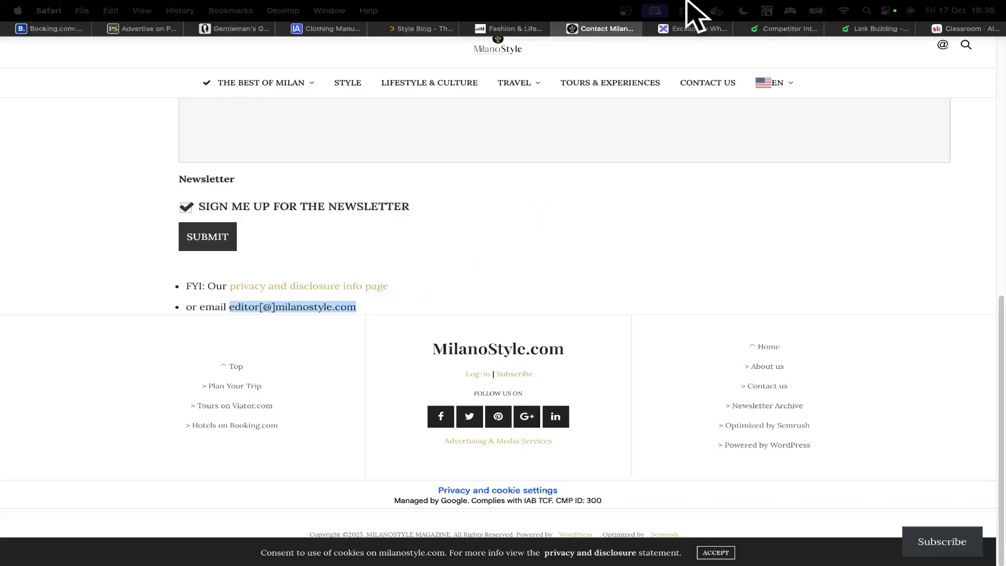
mouse_move(692, 11)
left_click(656, 34)
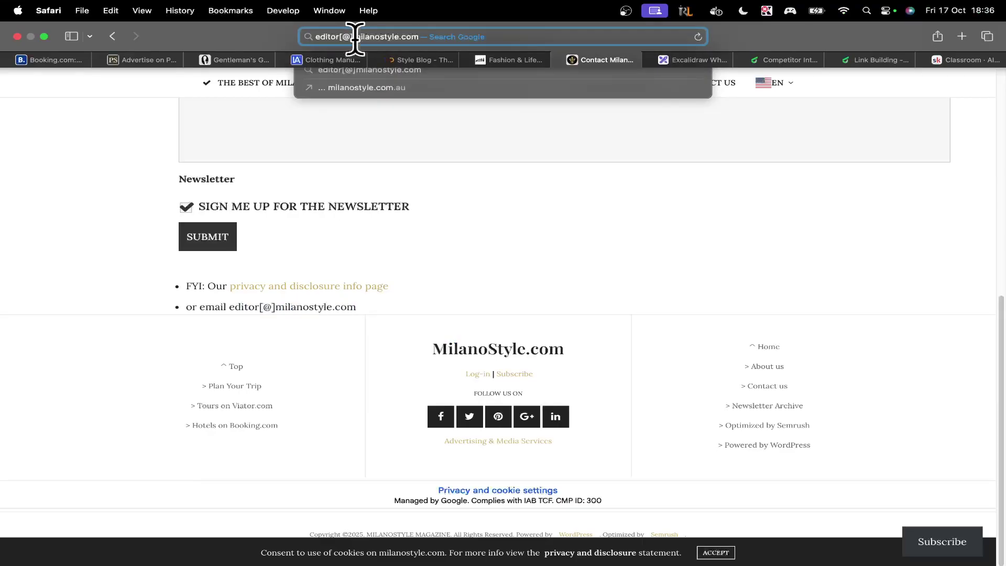
left_click(491, 203)
scroll(490, 209, "up", 2)
scroll(383, 242, "up", 2)
scroll(829, 382, "down", 1)
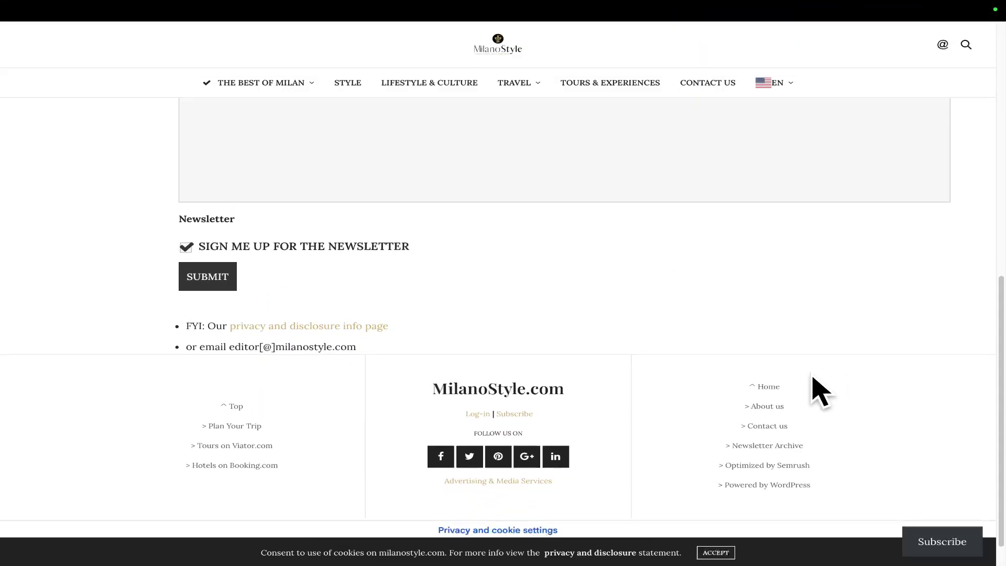
left_click(779, 467)
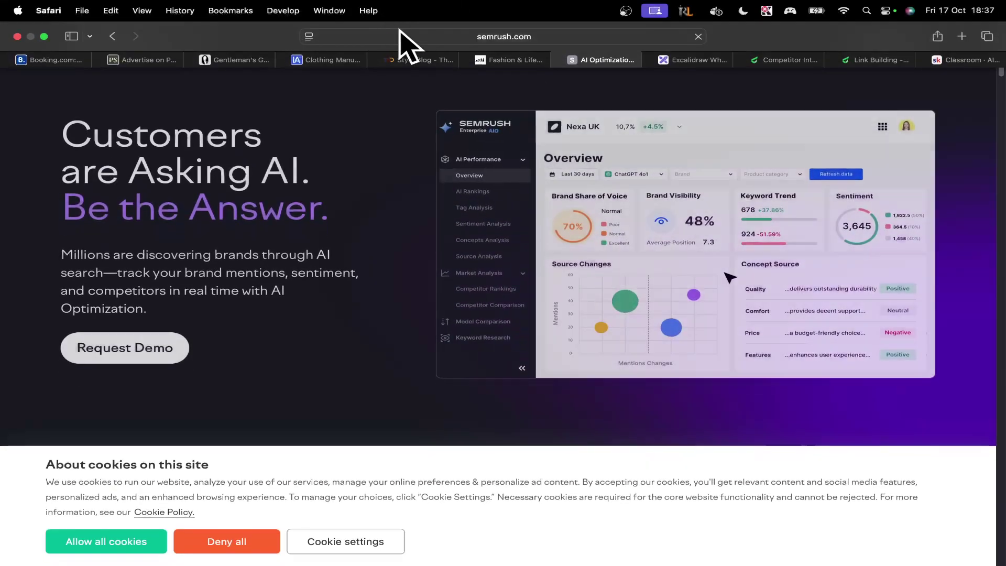
left_click(429, 37)
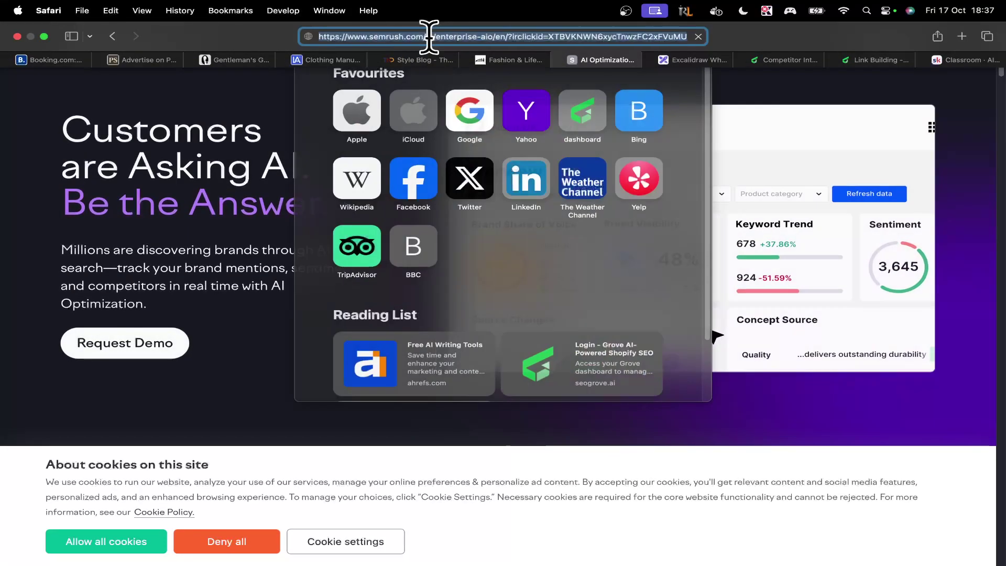
left_click(27, 132)
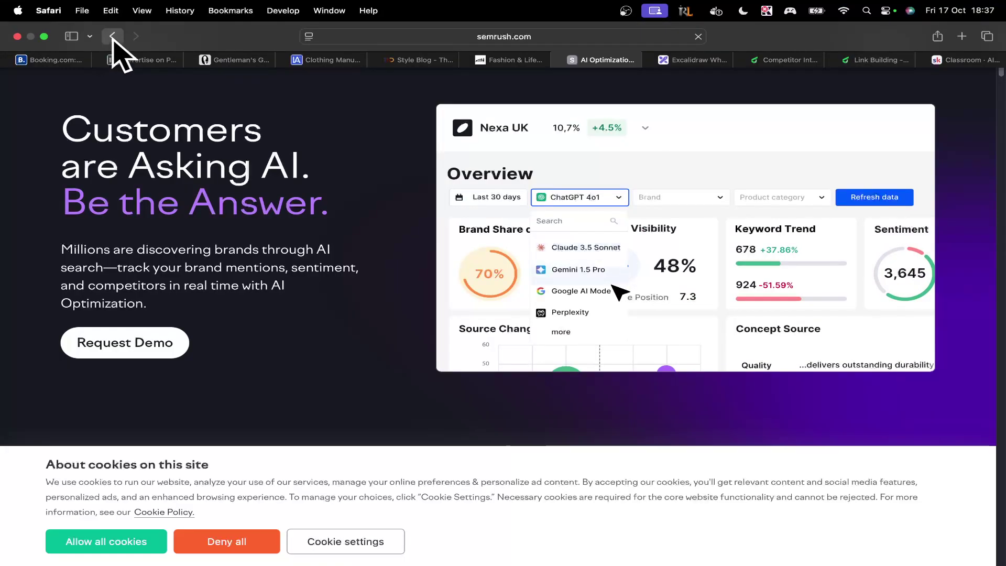
left_click(112, 38)
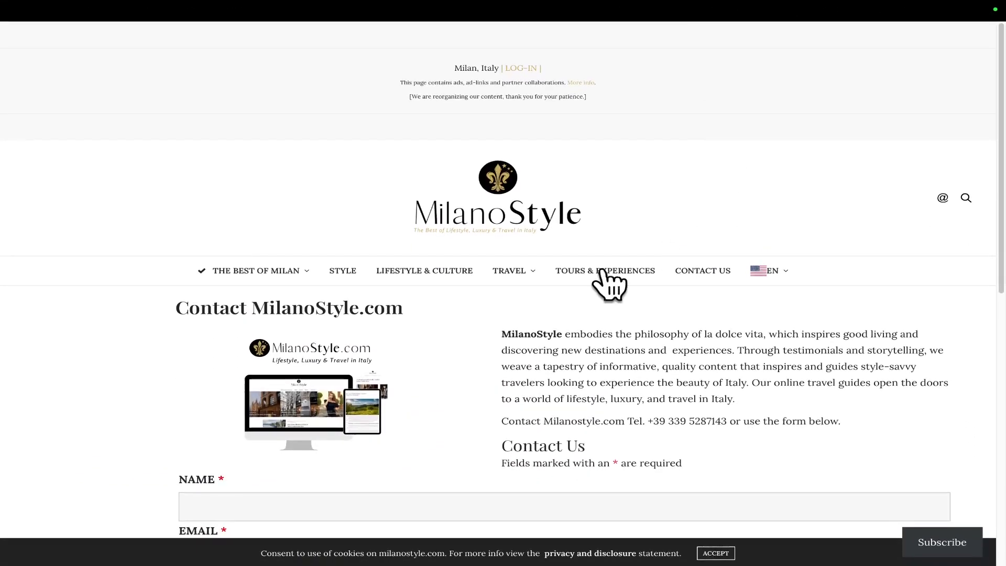
- Use Safari's tab overview to return to the Contact MilanoStyle tab
key("super+shift+backslash")
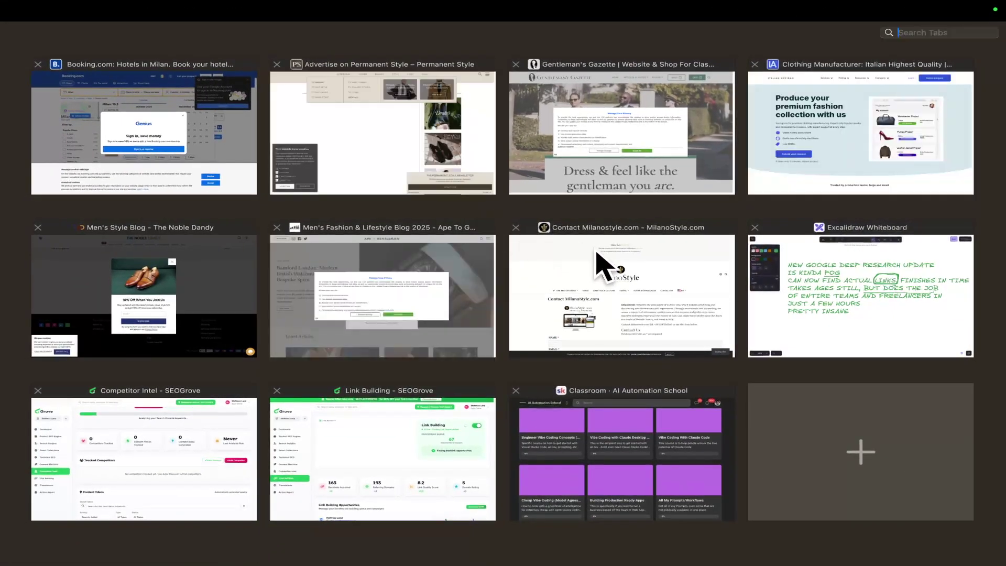
left_click(603, 265)
scroll(557, 312, "down", 3)
scroll(557, 312, "down", 5)
- Switch to the Gemini Deep Research overview page and scroll through its fintech demo plan
key("super+Tab")
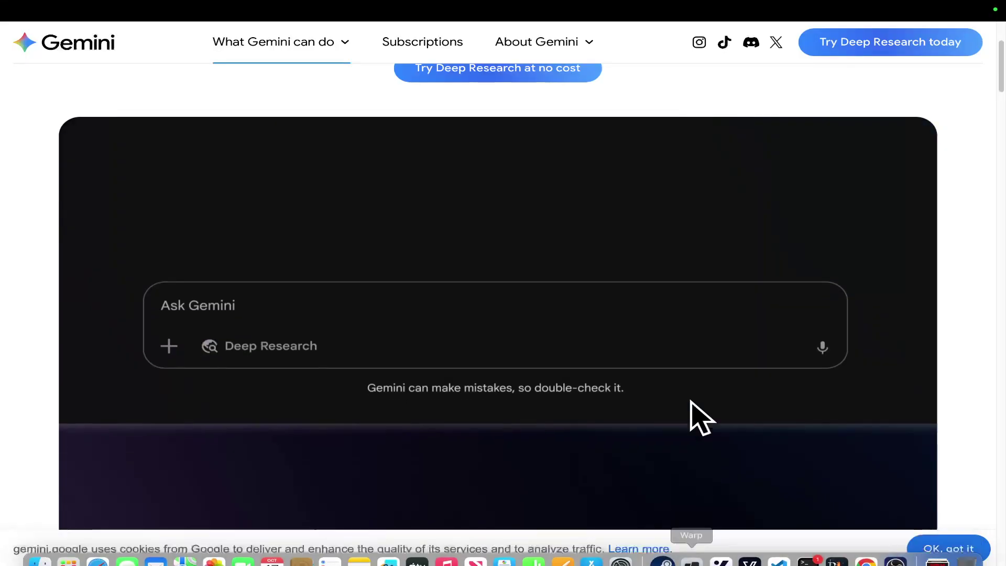
scroll(697, 416, "down", 1)
scroll(599, 334, "down", 1)
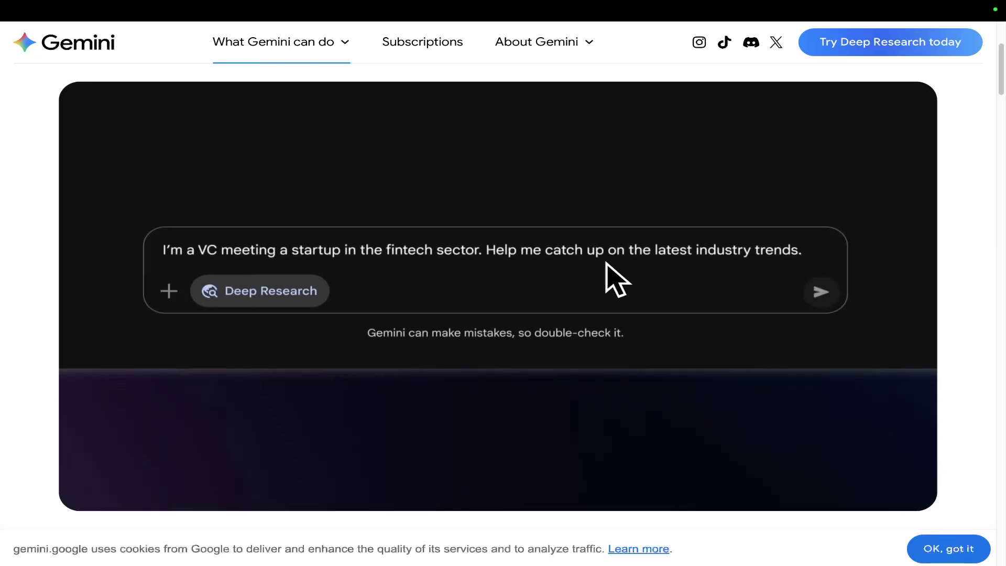
scroll(606, 272, "down", 3)
scroll(607, 274, "down", 3)
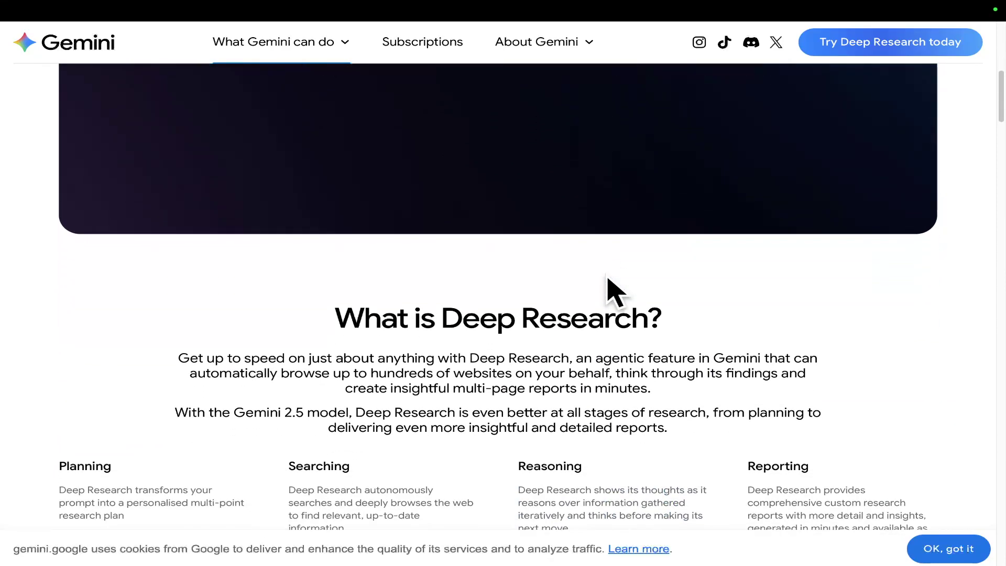
scroll(607, 276, "down", 1)
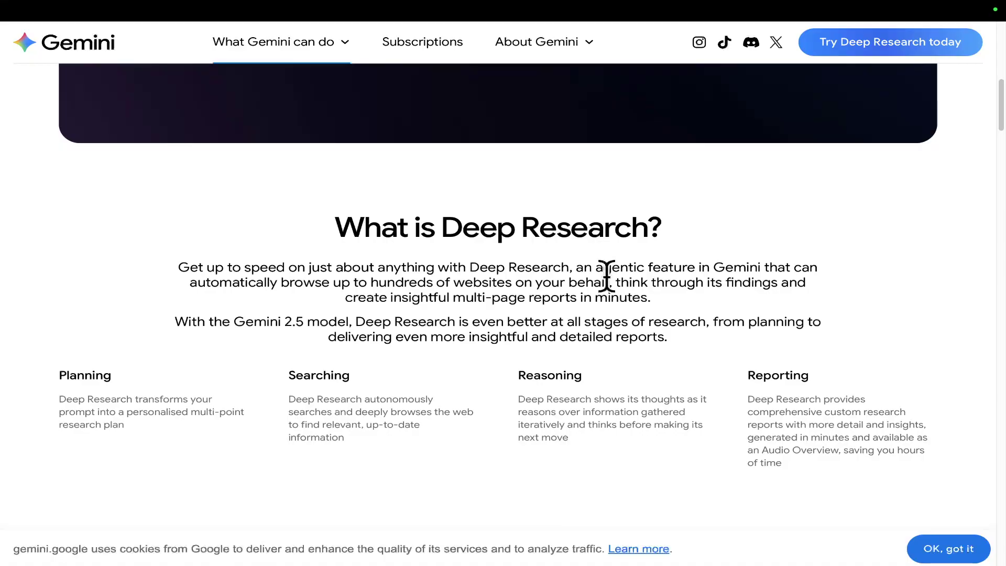
scroll(606, 275, "up", 3)
scroll(647, 275, "up", 3)
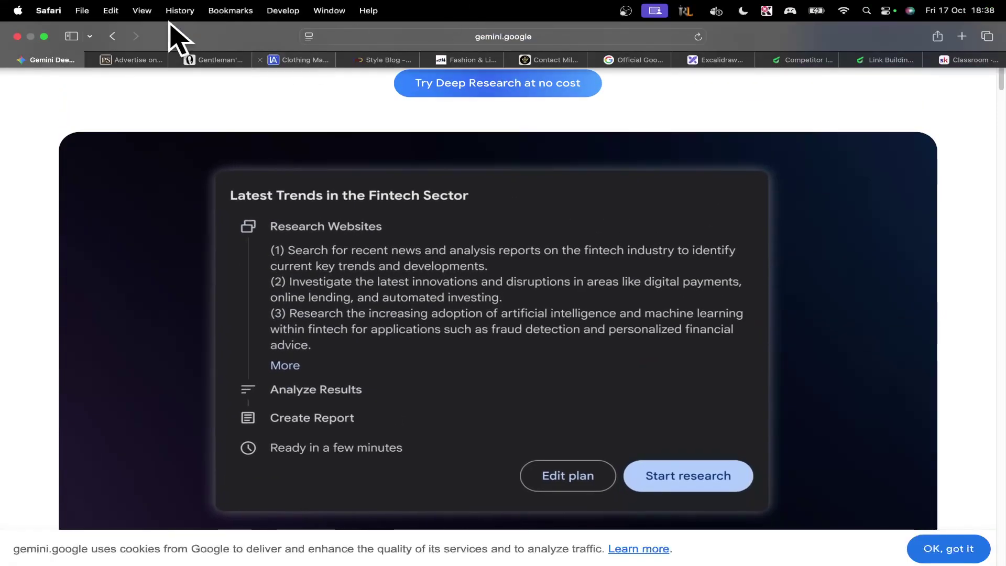
left_click(112, 22)
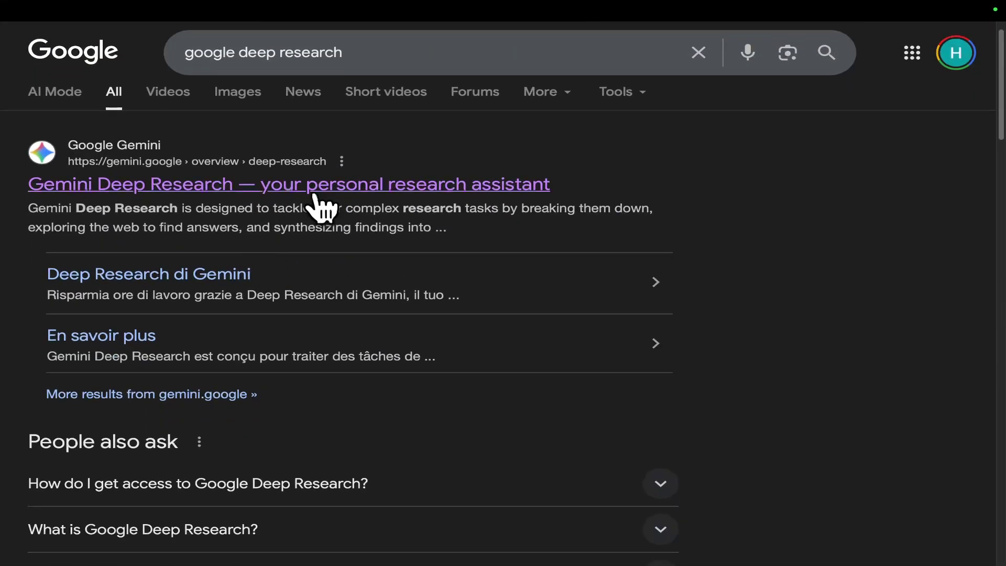
left_click(131, 37)
scroll(514, 264, "down", 3)
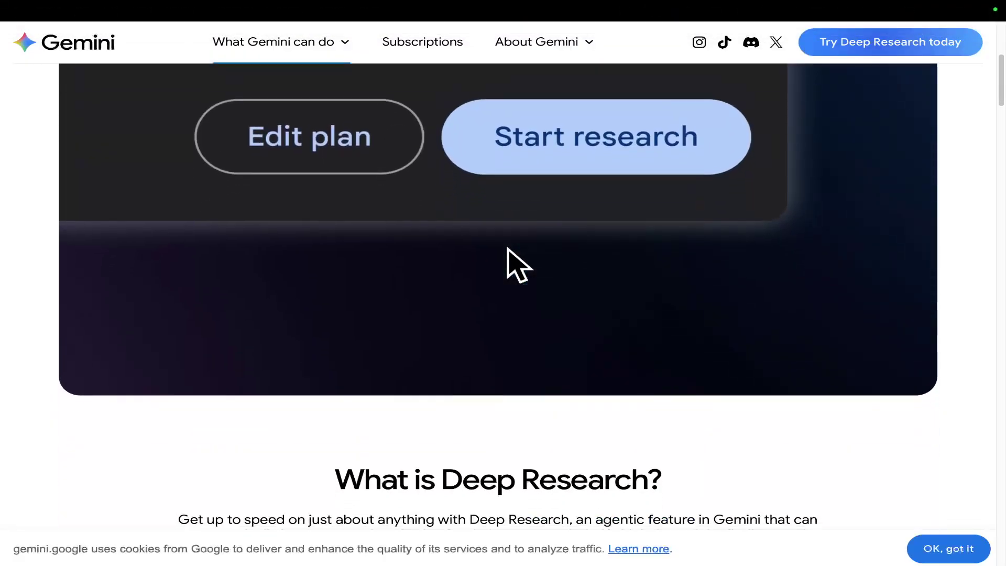
scroll(513, 264, "down", 5)
scroll(514, 264, "down", 10)
scroll(512, 252, "down", 1)
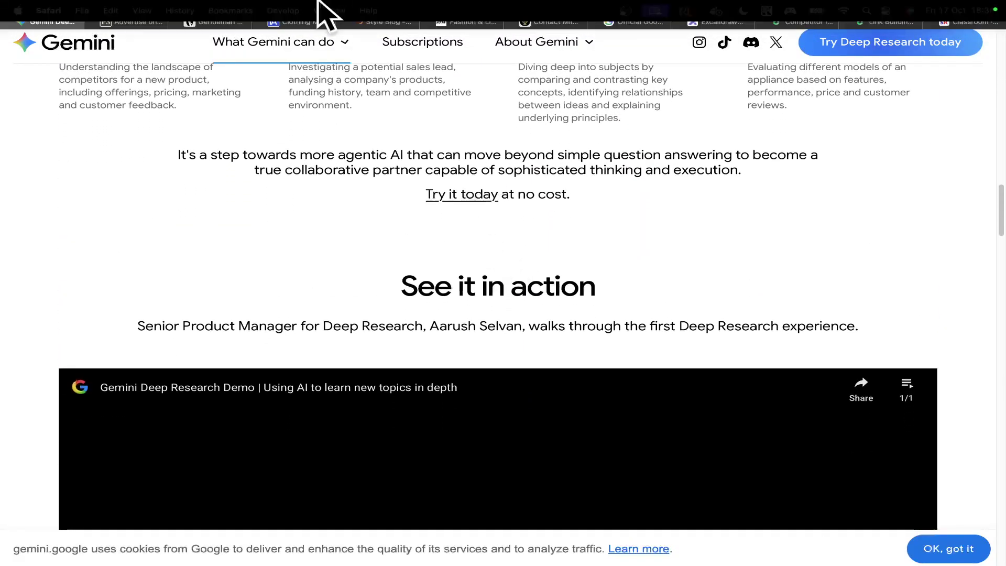
scroll(276, 168, "down", 9)
scroll(276, 169, "down", 2)
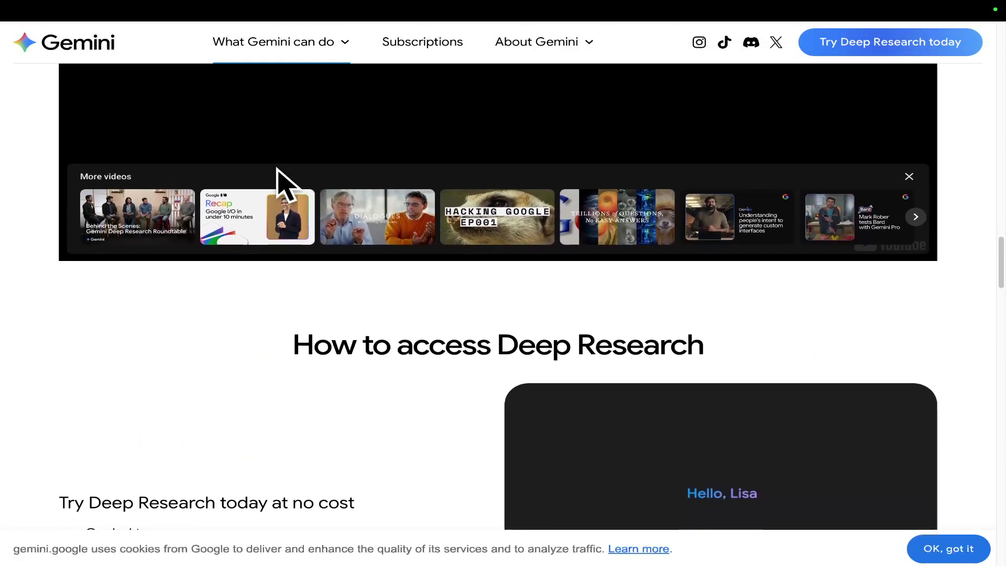
scroll(276, 169, "up", 10)
scroll(277, 169, "down", 1)
scroll(277, 169, "down", 5)
scroll(277, 169, "down", 5)
scroll(276, 168, "down", 10)
scroll(277, 169, "down", 3)
scroll(277, 168, "up", 7)
scroll(278, 168, "down", 4)
scroll(277, 169, "down", 5)
scroll(277, 169, "down", 10)
scroll(278, 169, "down", 7)
scroll(278, 173, "down", 1)
scroll(278, 170, "down", 5)
scroll(278, 169, "down", 6)
scroll(277, 168, "down", 5)
scroll(431, 281, "down", 5)
scroll(432, 281, "up", 7)
scroll(438, 291, "up", 10)
scroll(432, 283, "up", 7)
scroll(432, 283, "up", 9)
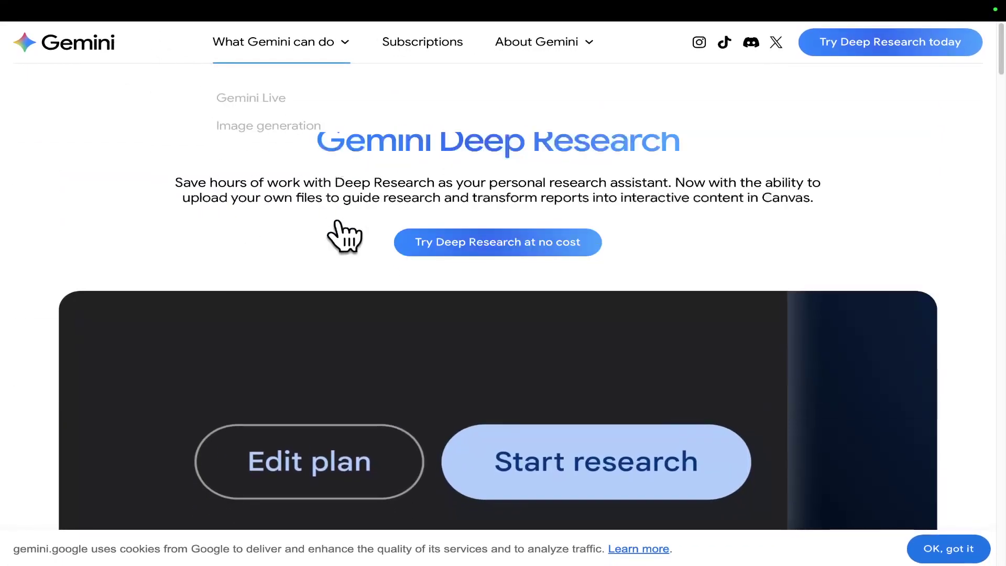
- Open the Gemini homepage and scroll past video, image and Gemini Live features to 'Write in less time'
left_click(336, 256)
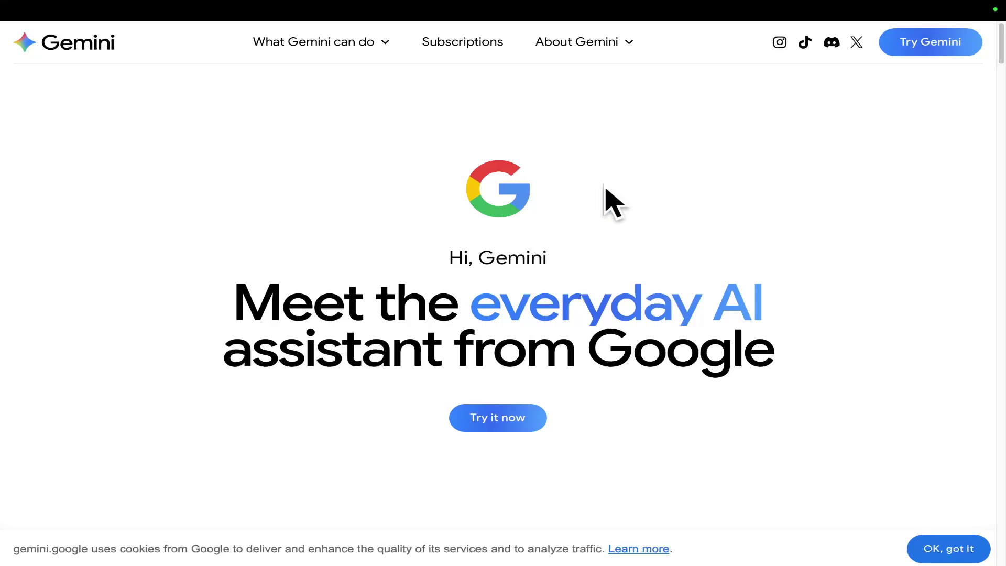
scroll(617, 202, "down", 2)
scroll(617, 201, "down", 5)
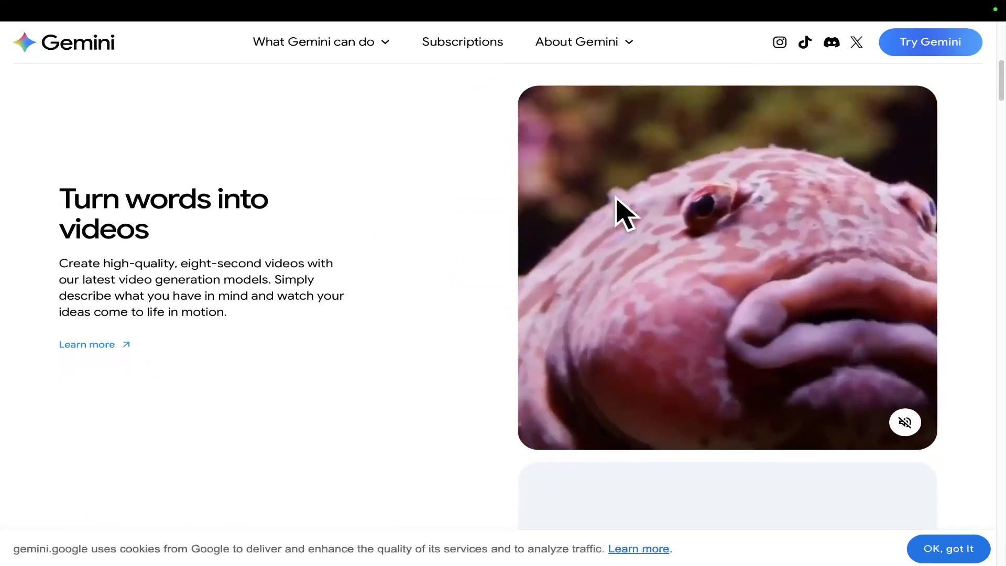
scroll(622, 212, "down", 3)
scroll(622, 212, "down", 3)
scroll(622, 212, "down", 4)
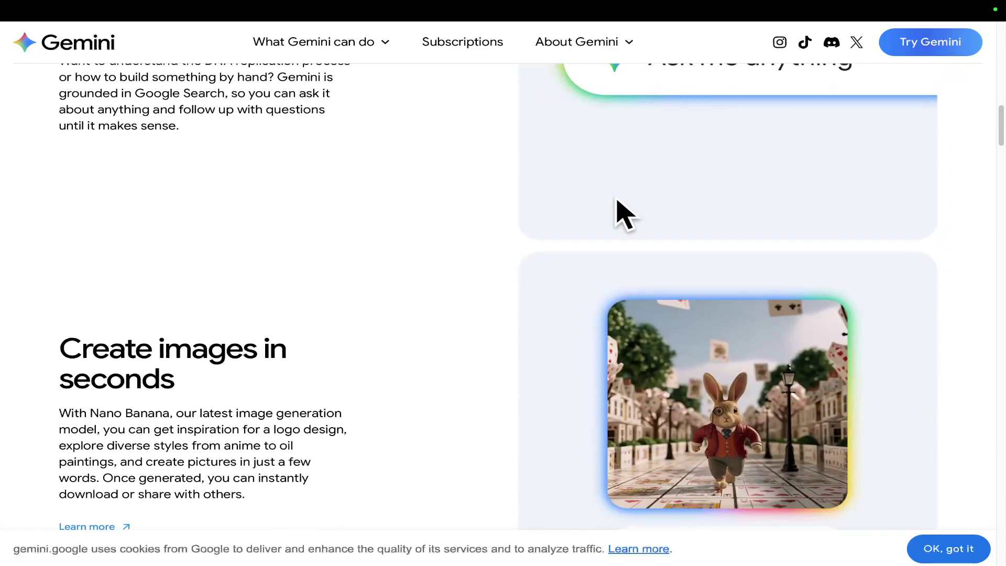
scroll(622, 213, "down", 2)
scroll(622, 212, "down", 2)
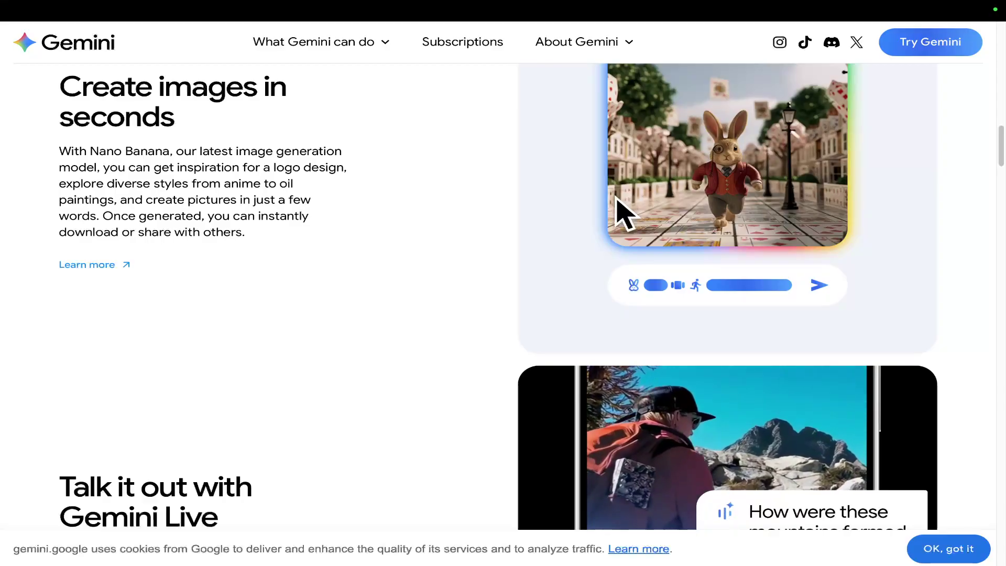
scroll(622, 212, "down", 1)
scroll(622, 212, "down", 2)
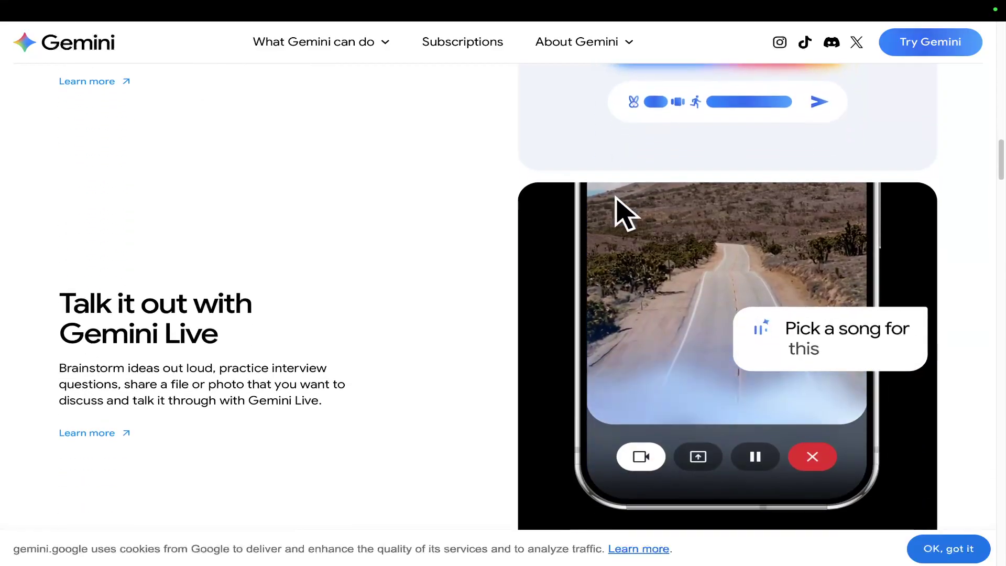
scroll(622, 212, "down", 1)
scroll(623, 212, "down", 4)
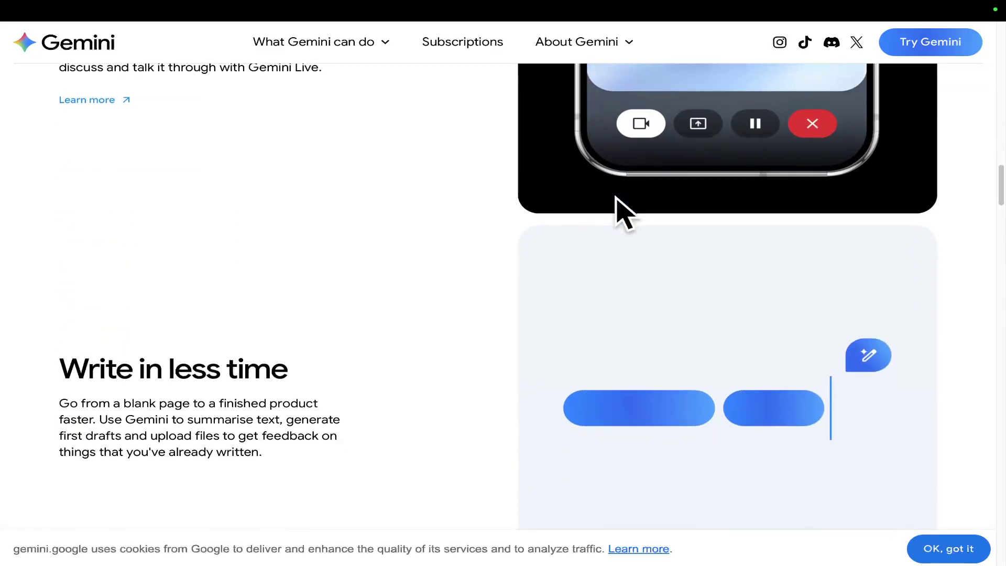